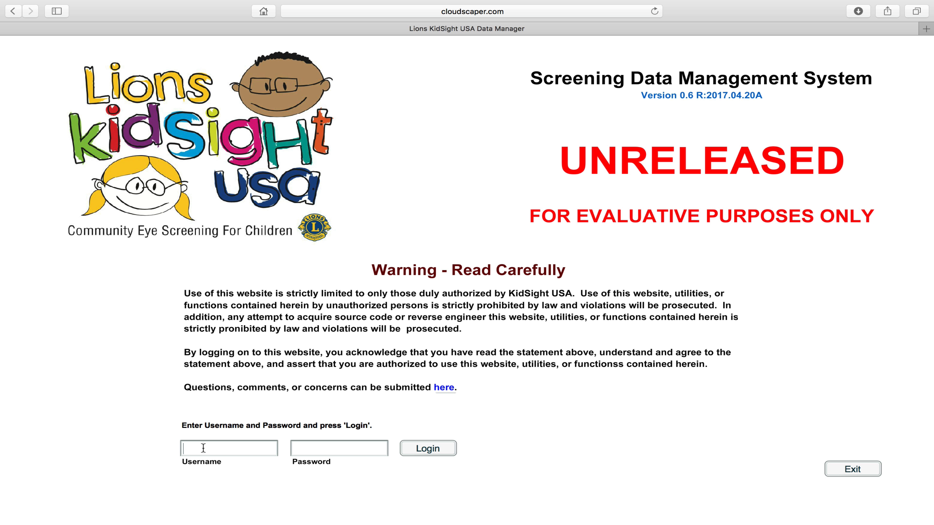
# Log in with the admin demo username and its password.
pyautogui.write('demo5')
pyautogui.press('Tab')
pyautogui.write('****')
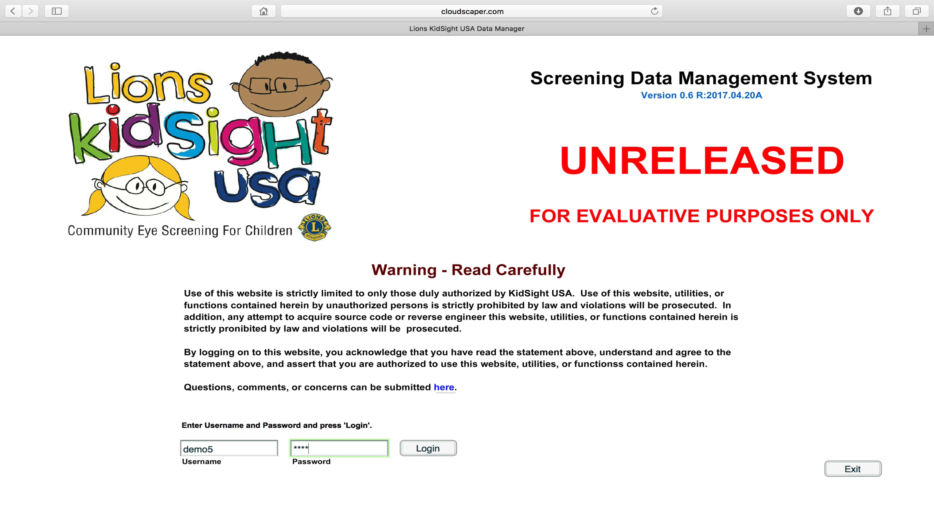
pyautogui.write('*')
pyautogui.click(431, 453)
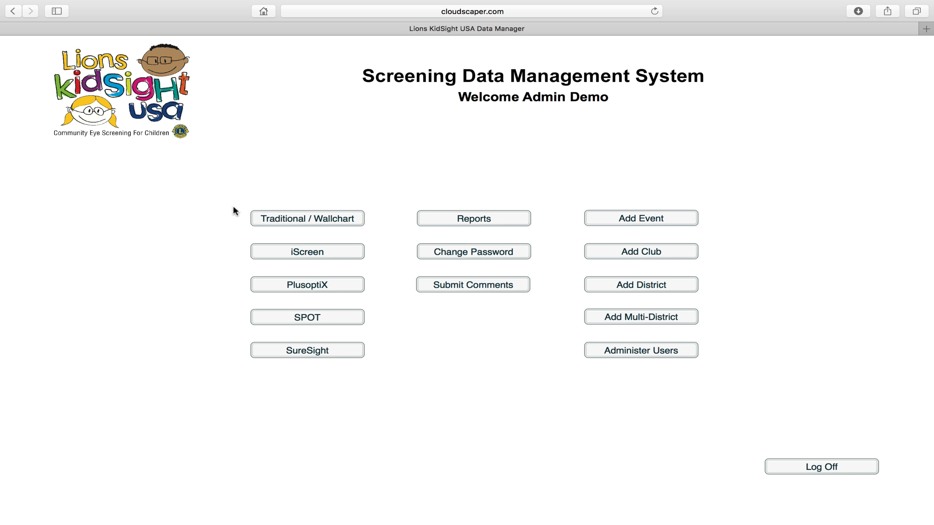
# Scroll down the admin main menu and open the Add a Club form.
pyautogui.scroll(-1, 236, 212)
pyautogui.click(682, 249)
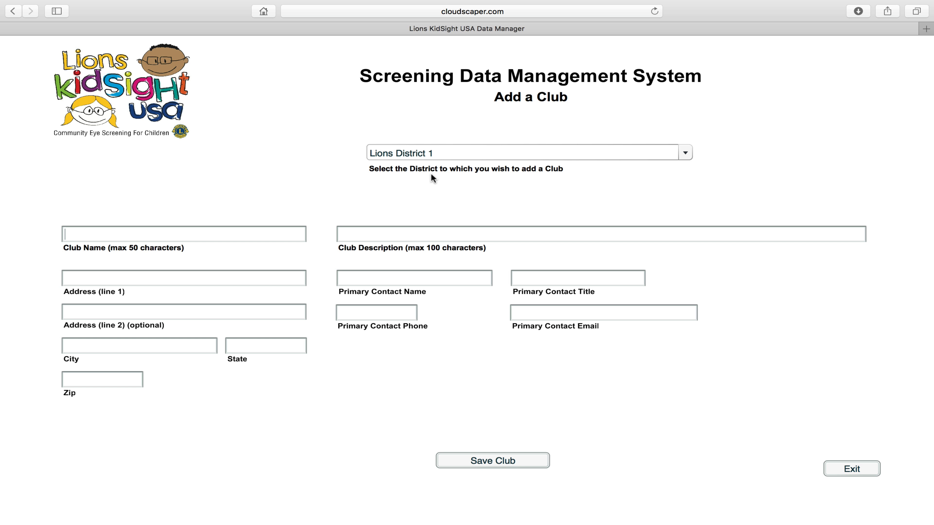
# Choose Lions District 4, try saving the club, dismiss the saving-disabled alert, and exit.
pyautogui.click(518, 155)
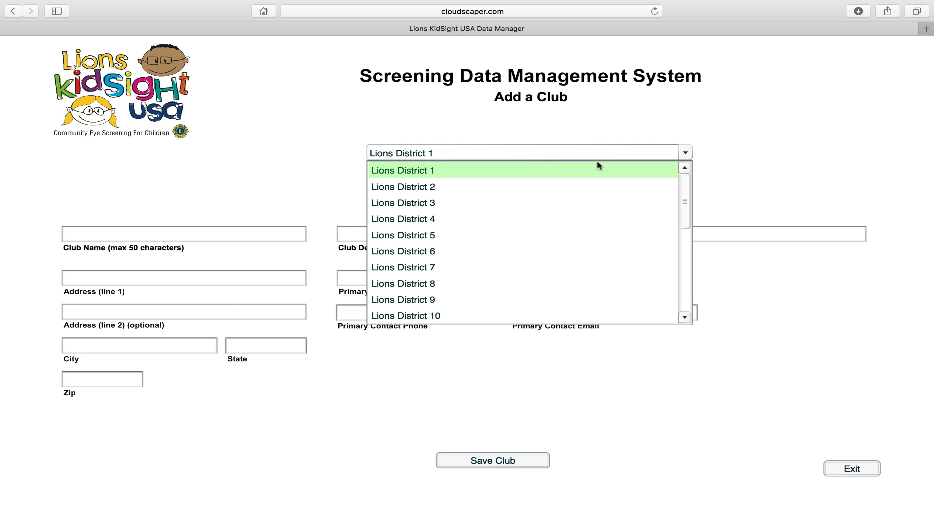
pyautogui.moveTo(685, 191)
pyautogui.mouseDown()
pyautogui.moveTo(686, 287)
pyautogui.moveTo(689, 181)
pyautogui.mouseUp()
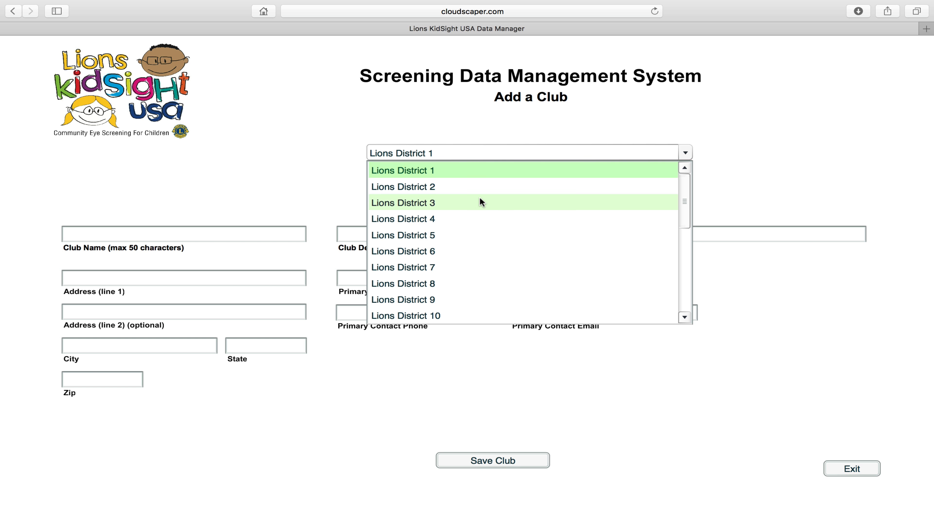
pyautogui.click(445, 219)
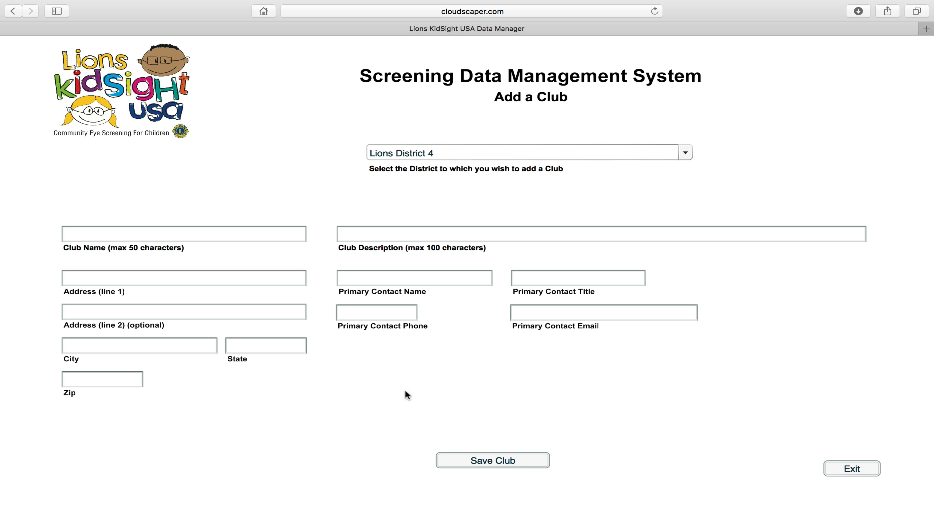
pyautogui.click(476, 461)
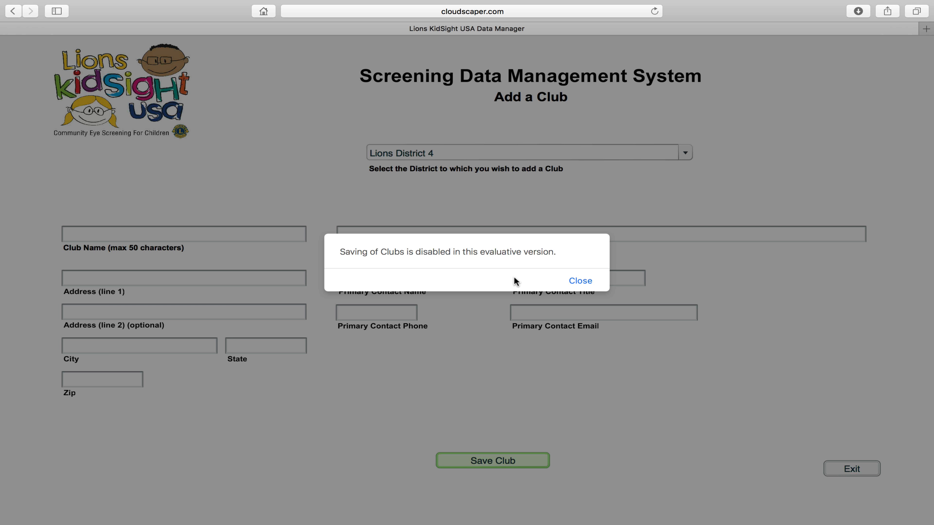
pyautogui.click(587, 282)
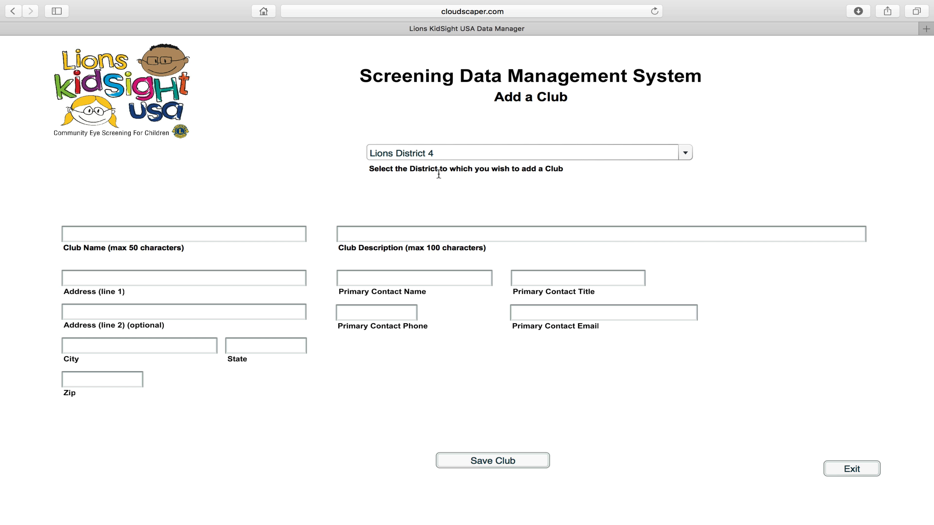
pyautogui.click(855, 473)
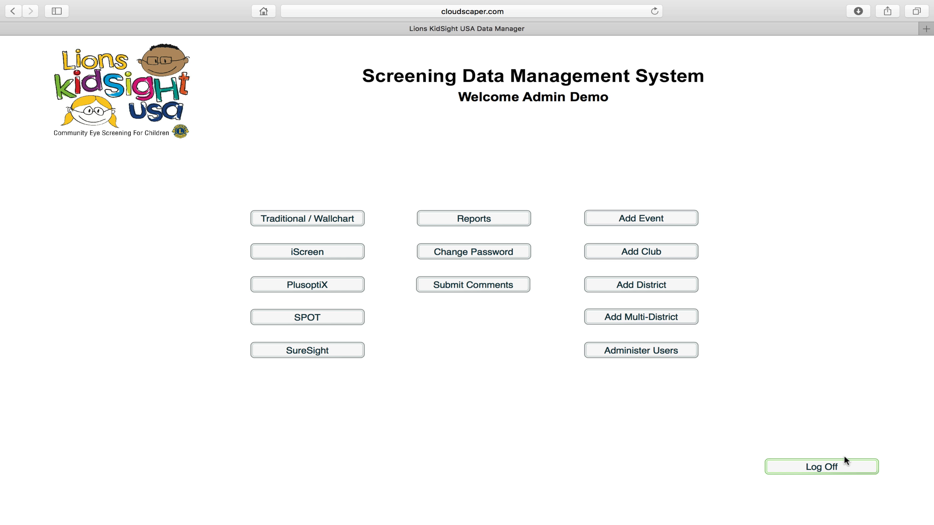
pyautogui.click(664, 287)
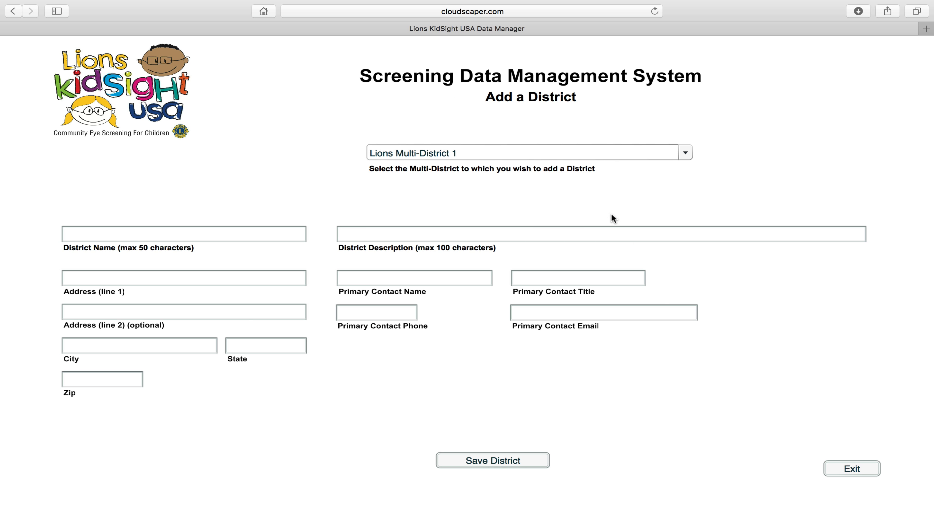
pyautogui.click(549, 152)
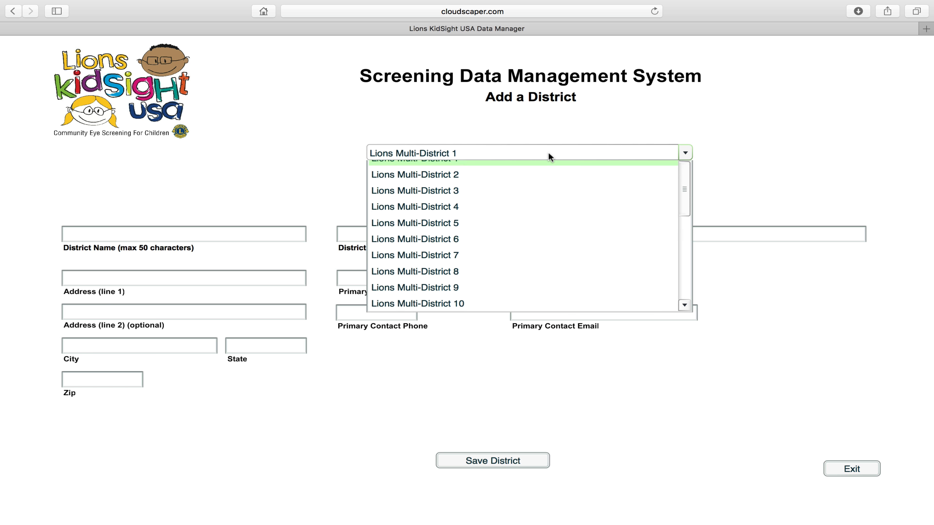
pyautogui.click(545, 232)
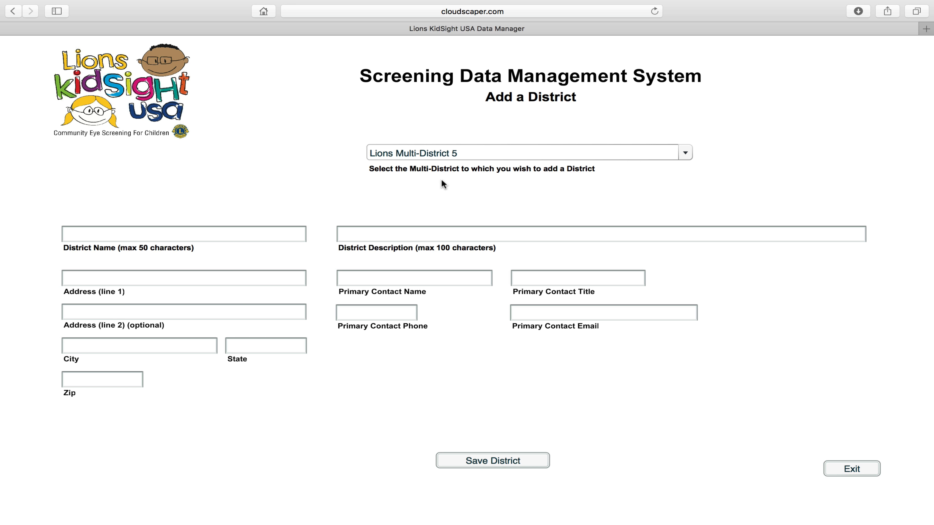
pyautogui.click(853, 469)
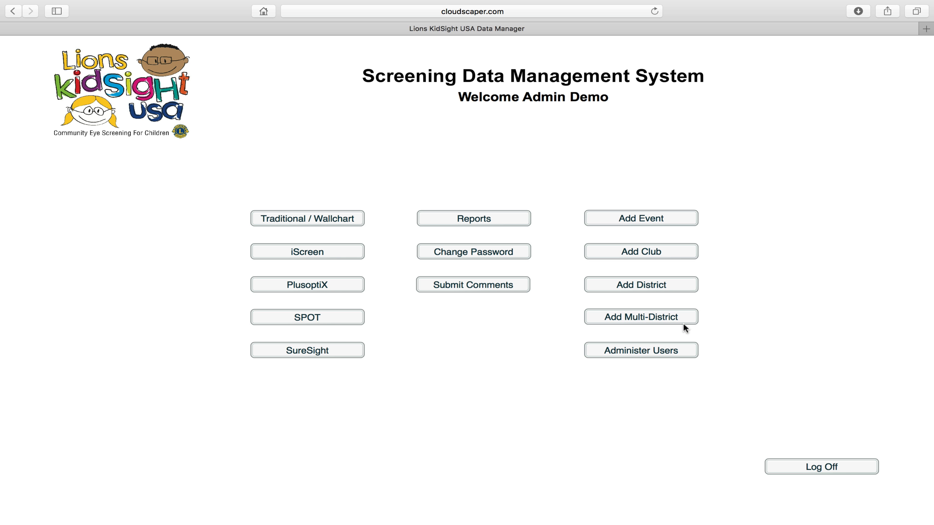
# View the Add Multi-District form, exit it, then open the Add an Event form.
pyautogui.click(678, 316)
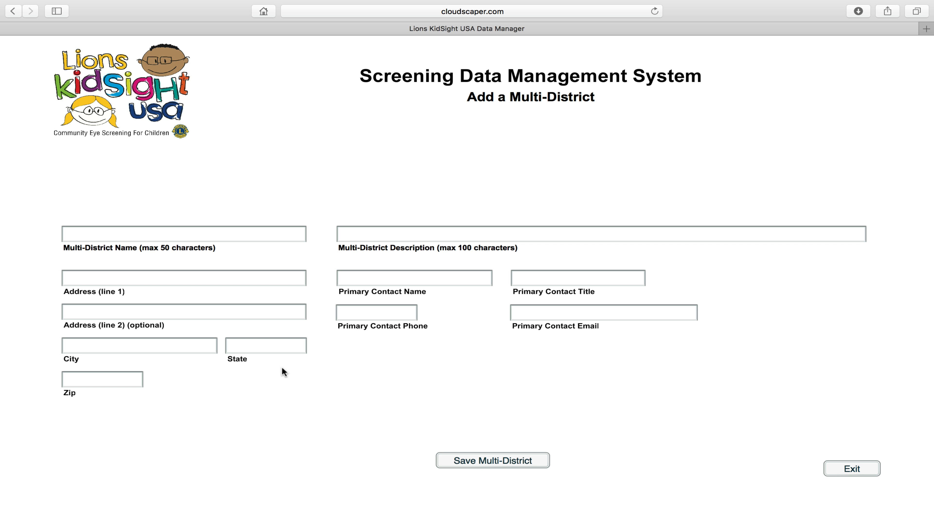
pyautogui.click(842, 465)
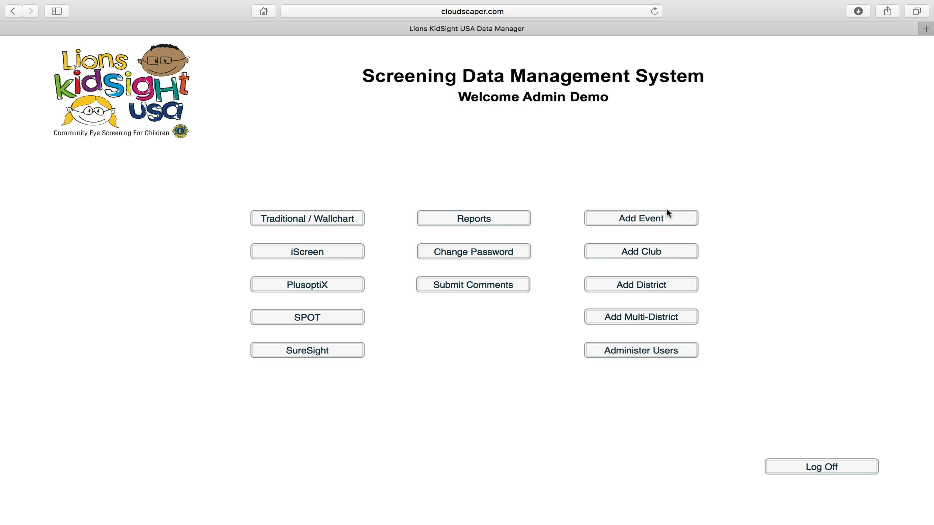
pyautogui.click(667, 220)
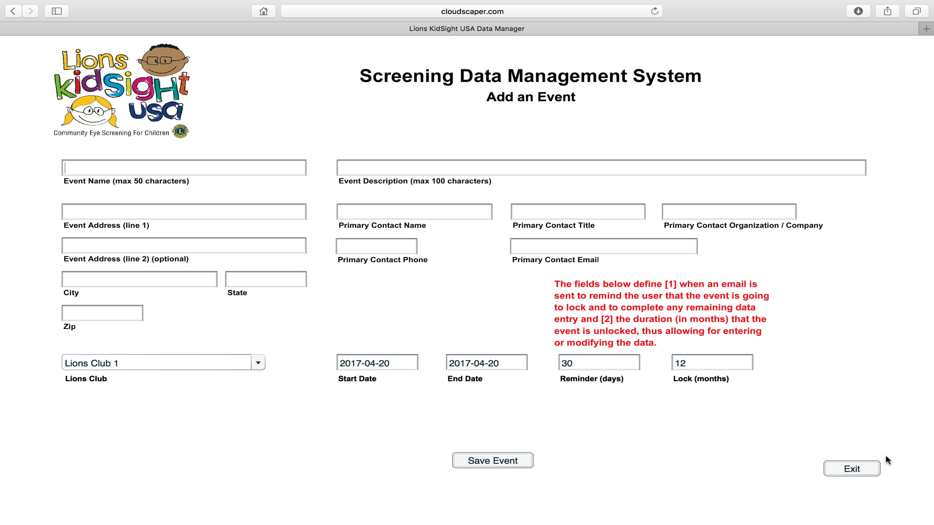
# Reopen the event form, browse the club list, pick Lions Club 6, and exit unsaved.
pyautogui.click(850, 468)
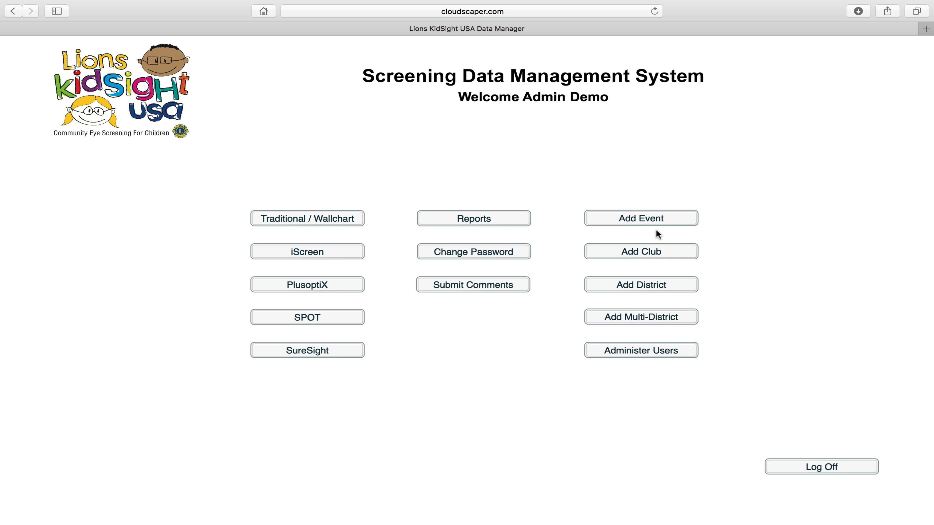
pyautogui.click(655, 220)
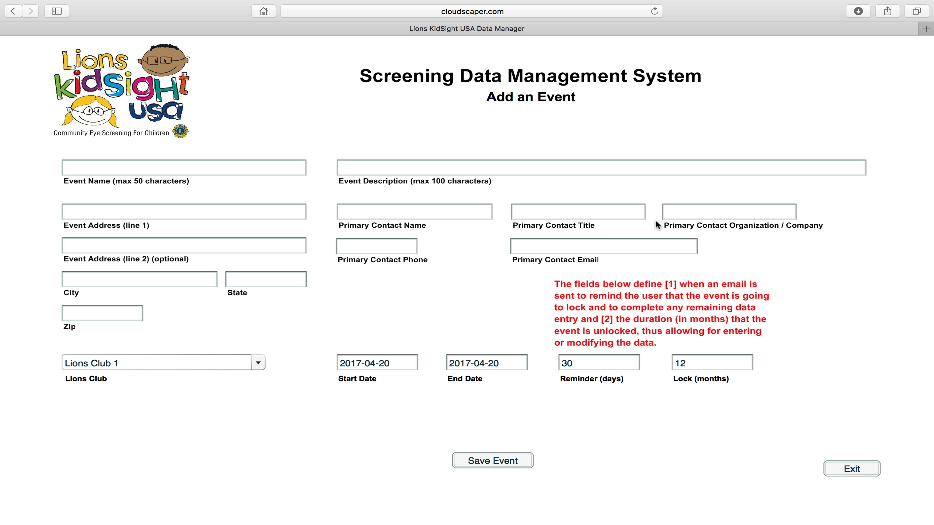
pyautogui.click(257, 363)
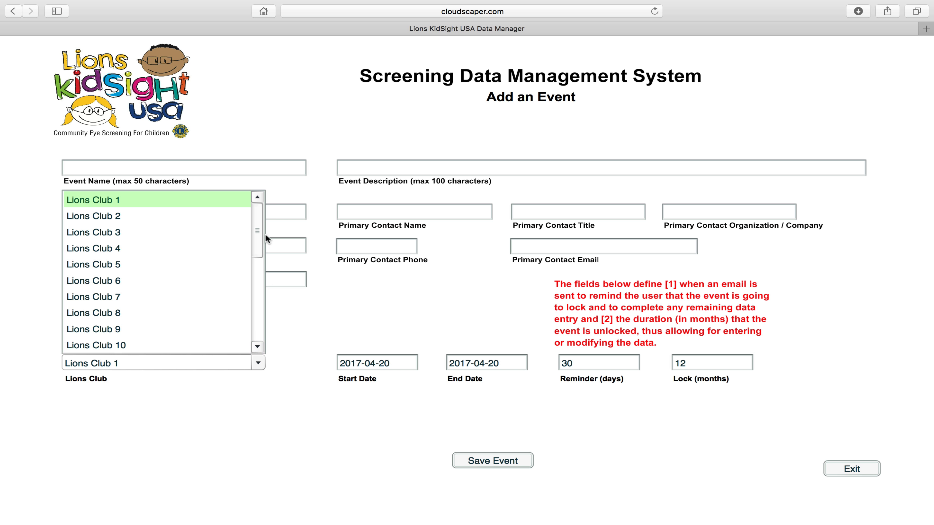
pyautogui.moveTo(256, 235)
pyautogui.mouseDown()
pyautogui.moveTo(257, 333)
pyautogui.moveTo(256, 224)
pyautogui.mouseUp()
pyautogui.click(205, 430)
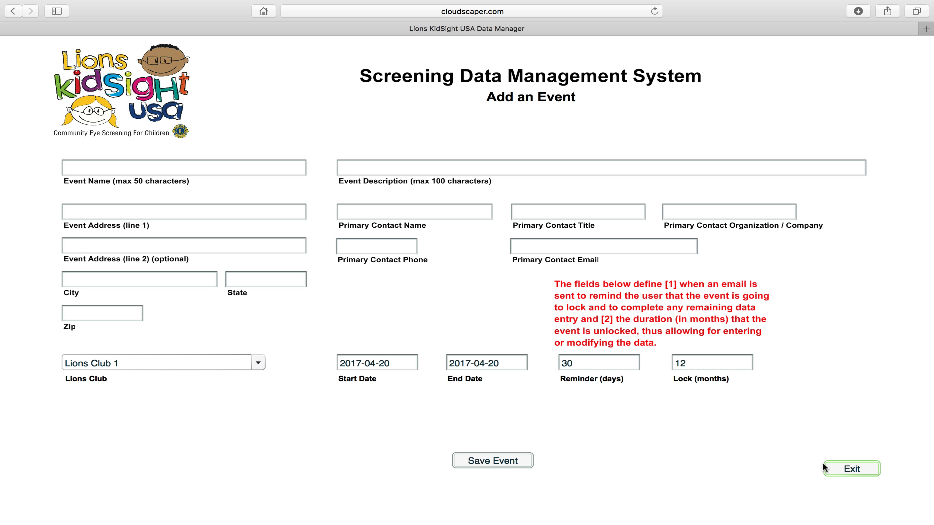
pyautogui.click(179, 359)
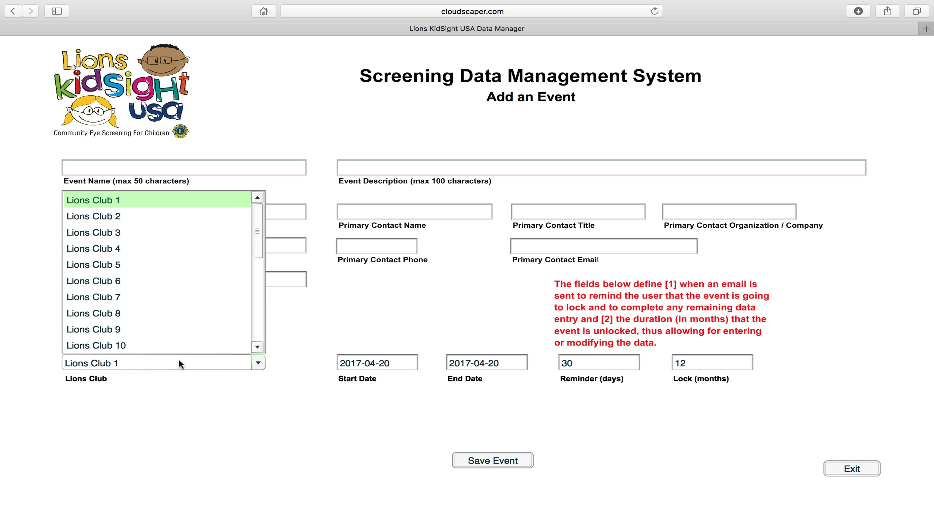
pyautogui.click(159, 275)
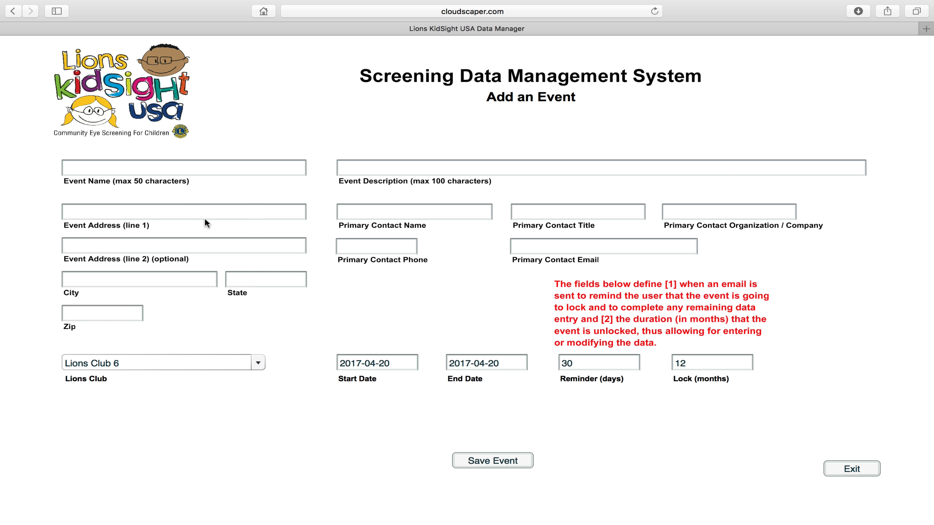
pyautogui.click(840, 468)
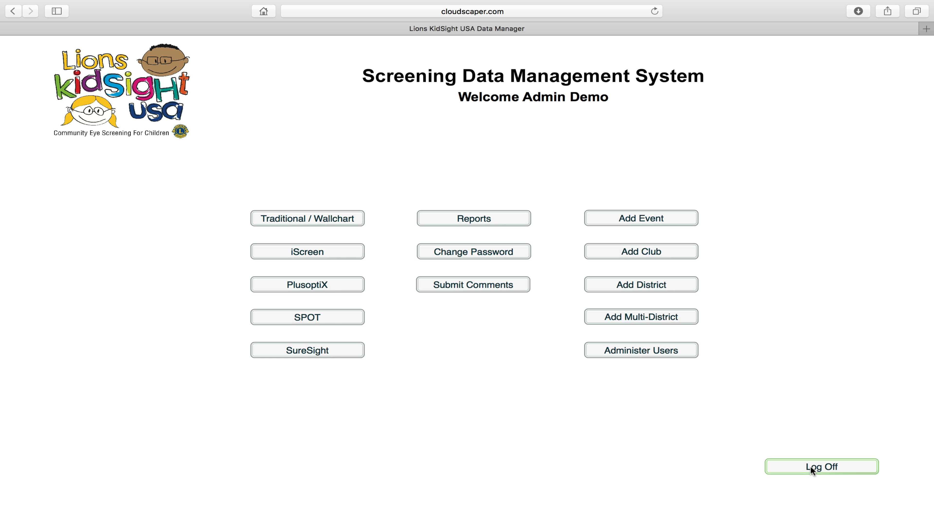
# Log off the admin account and sign in with the club demo username and password.
pyautogui.click(800, 467)
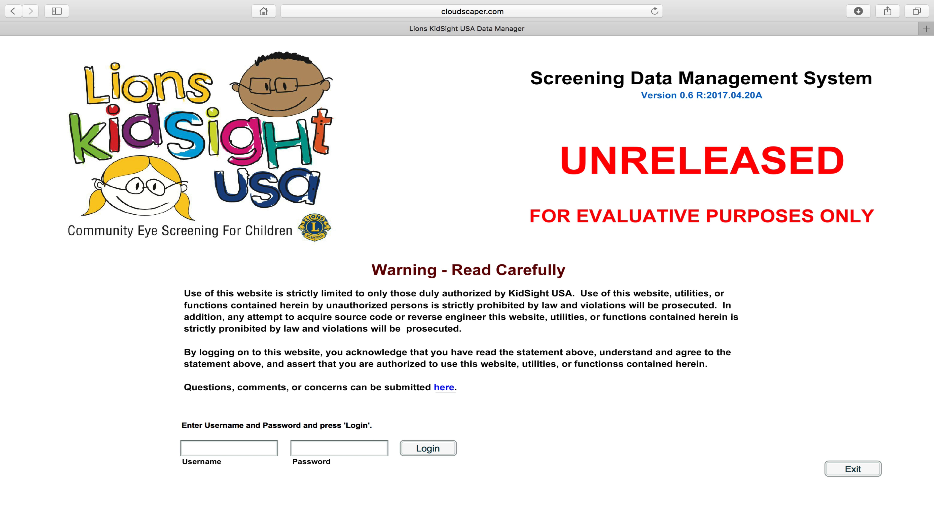
pyautogui.write('demo2')
pyautogui.press('Tab')
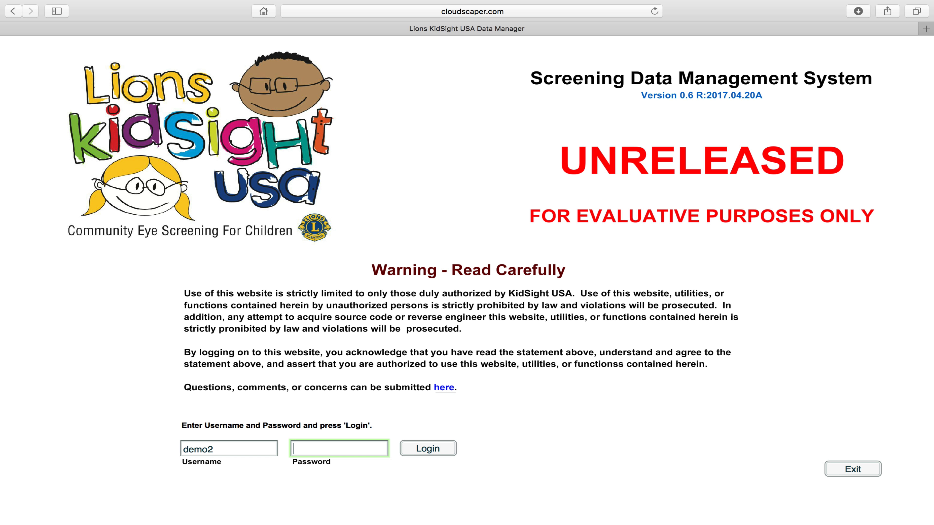
pyautogui.write('*****')
pyautogui.click(423, 449)
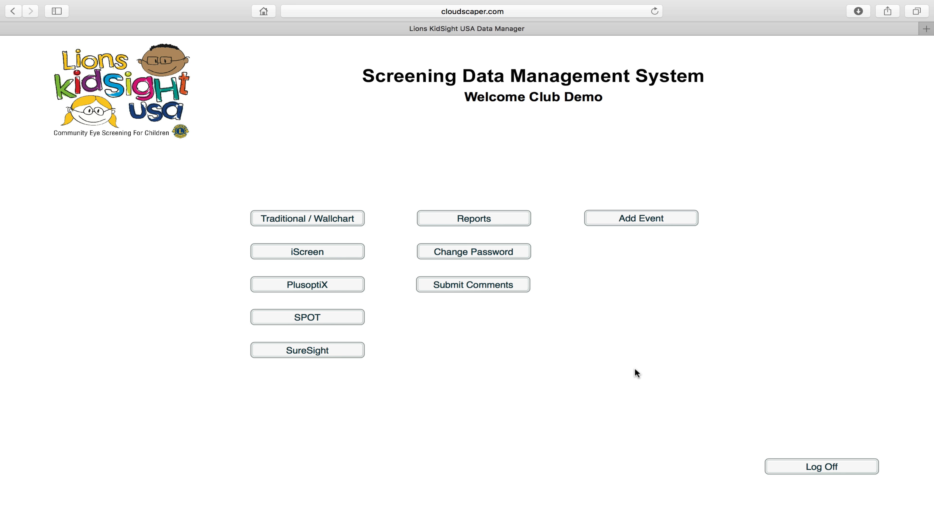
# Open and exit the Add an Event form as the club user, then log off.
pyautogui.click(648, 220)
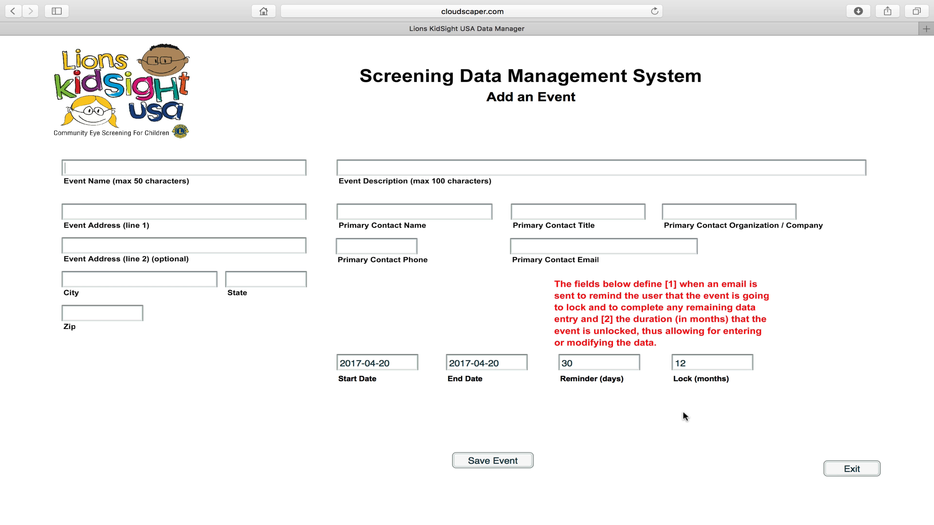
pyautogui.click(846, 467)
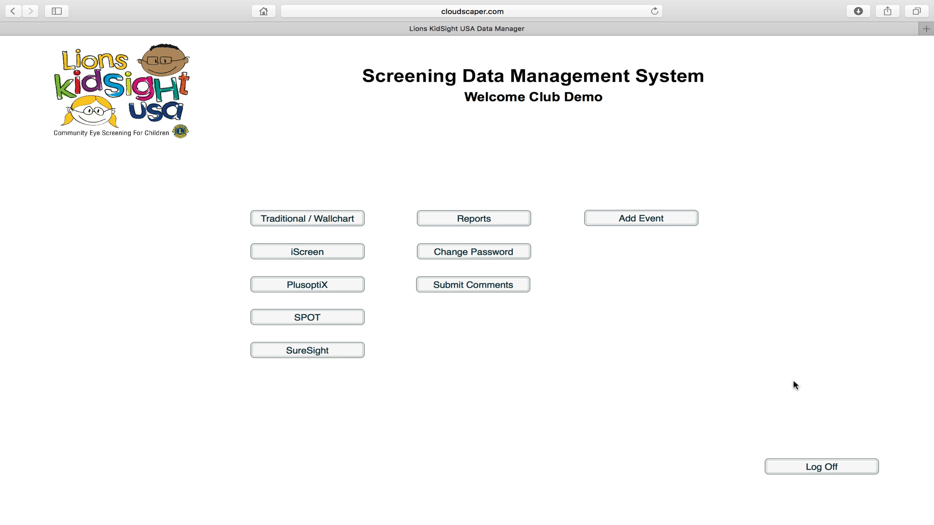
pyautogui.click(805, 466)
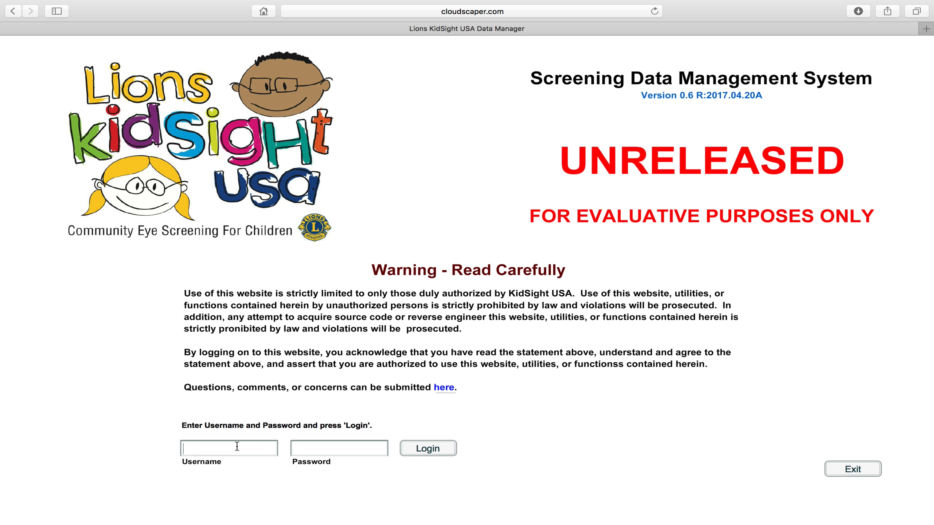
# Sign back in as the admin demo user and open Administer Users.
pyautogui.write('demo5')
pyautogui.press('Tab')
pyautogui.write('*****')
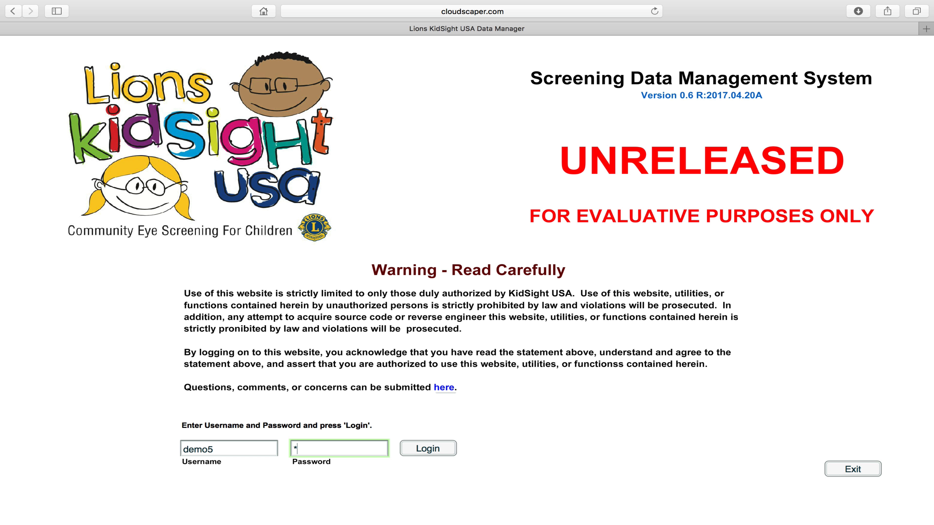
pyautogui.click(428, 448)
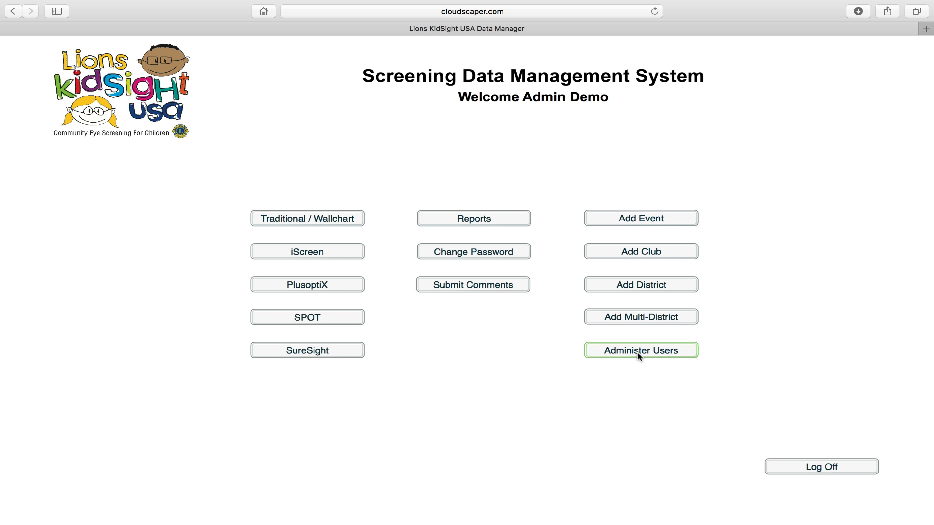
pyautogui.click(638, 353)
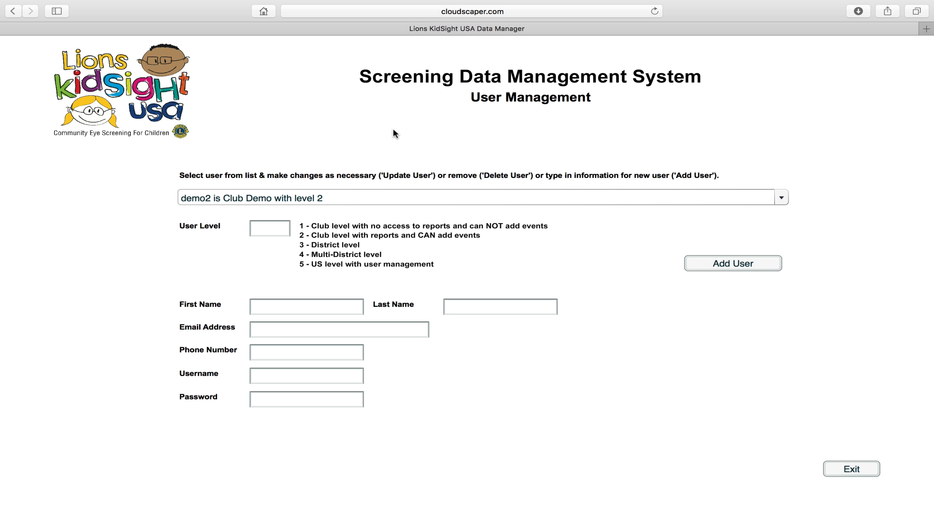
# Load the level 5 admin user's details from the user list, then reopen the list.
pyautogui.click(444, 200)
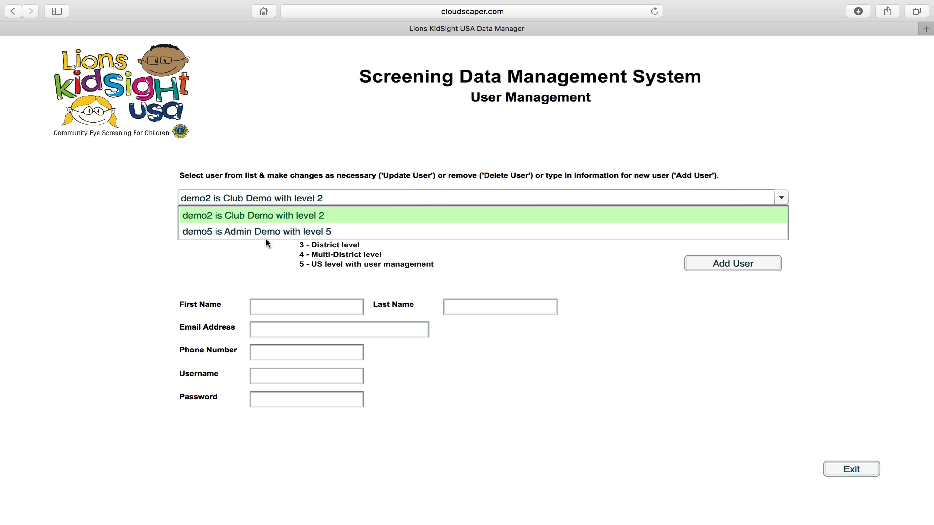
pyautogui.click(267, 231)
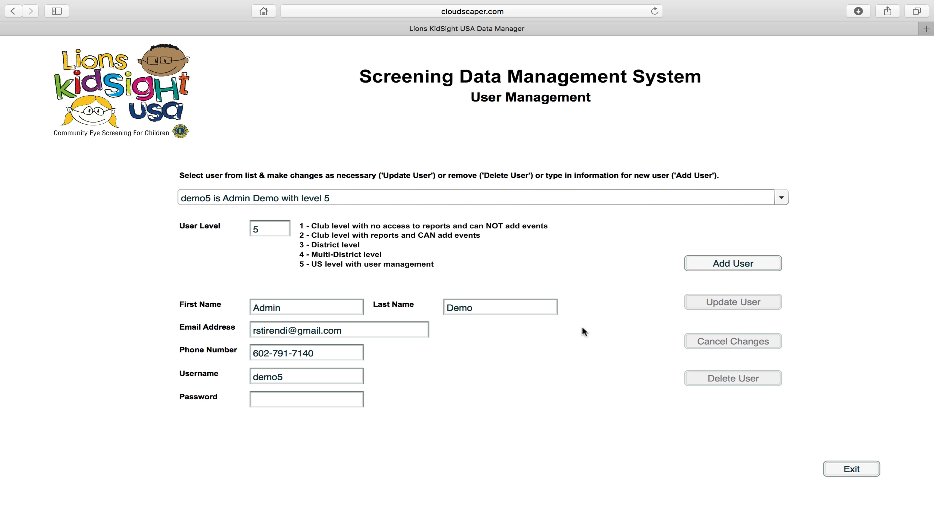
pyautogui.click(457, 200)
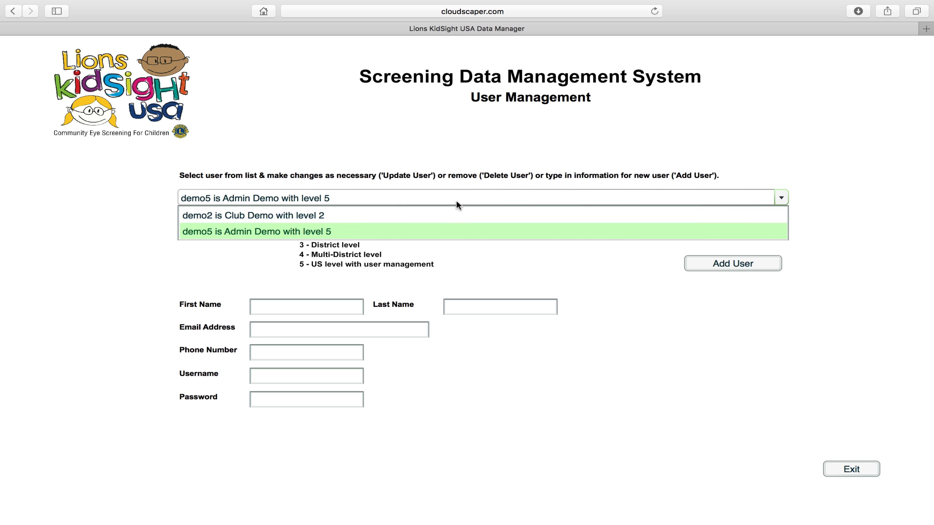
# Load the level 2 club user and try changing its User Level to 1, then 5.
pyautogui.click(445, 216)
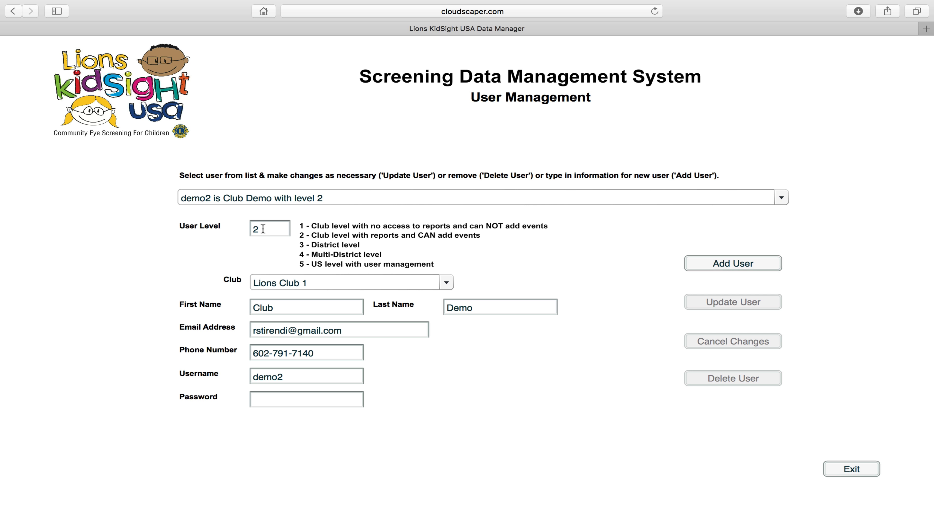
pyautogui.moveTo(262, 230); pyautogui.dragTo(240, 229)
pyautogui.write('1')
pyautogui.press('Tab')
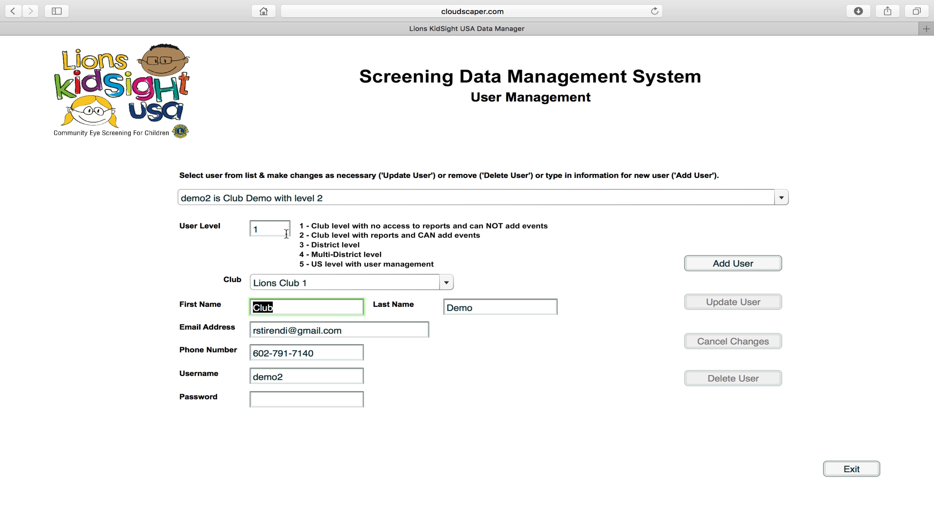
pyautogui.click(270, 228)
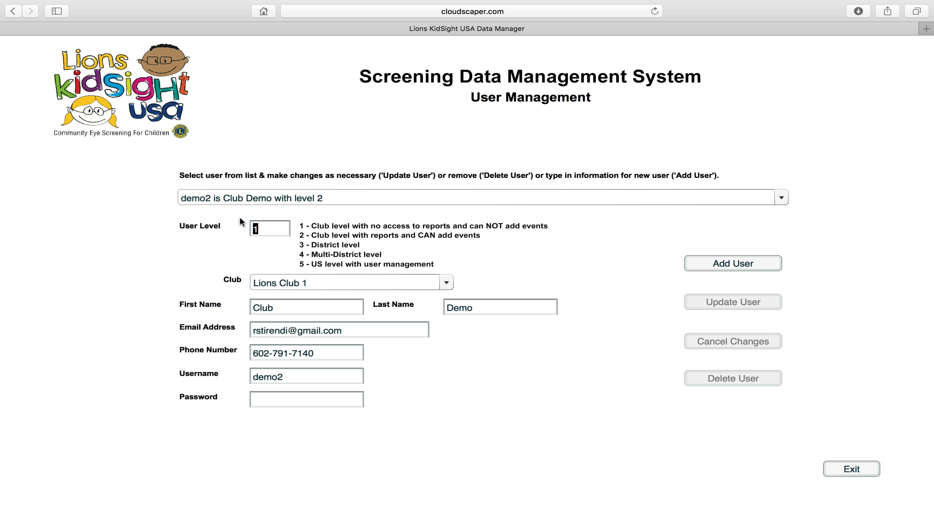
pyautogui.write('5')
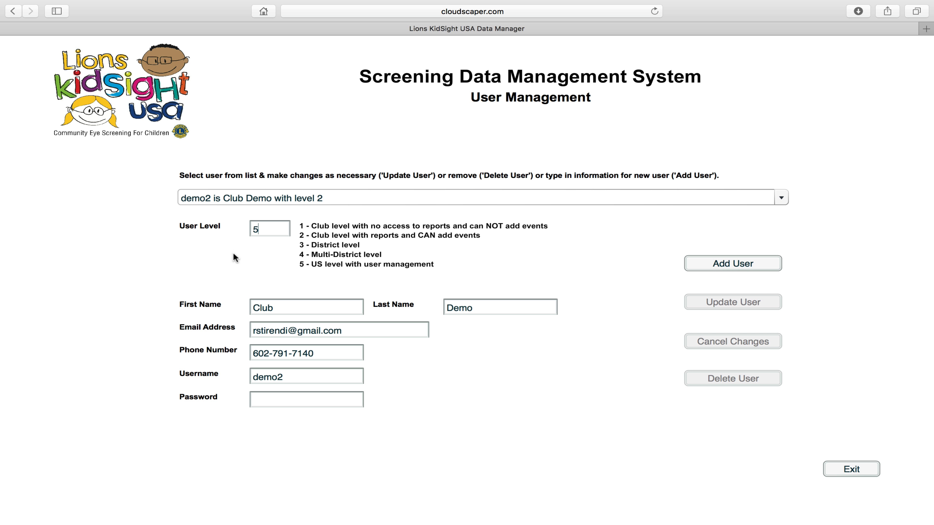
# Try User Level 1 with Lions Club 3, then level 3 with Lions District 4.
pyautogui.moveTo(271, 229); pyautogui.dragTo(232, 227)
pyautogui.write('1')
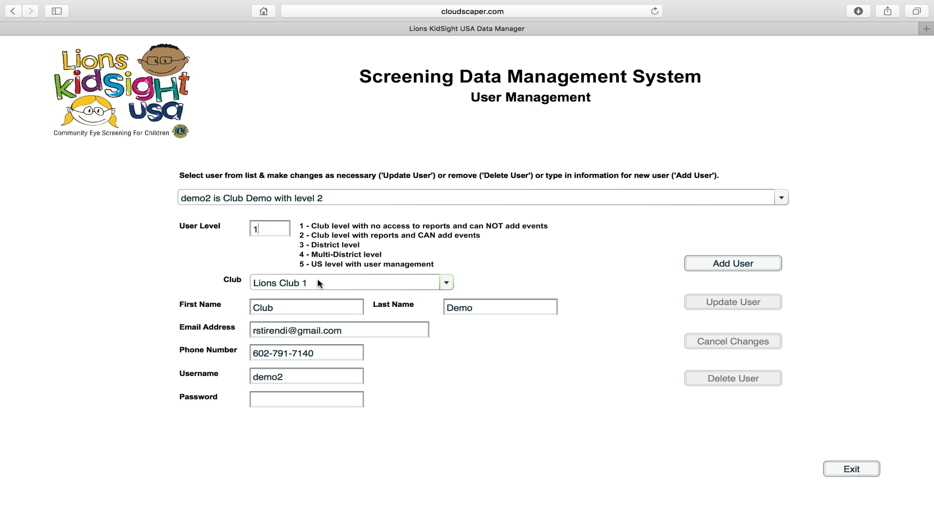
pyautogui.click(321, 280)
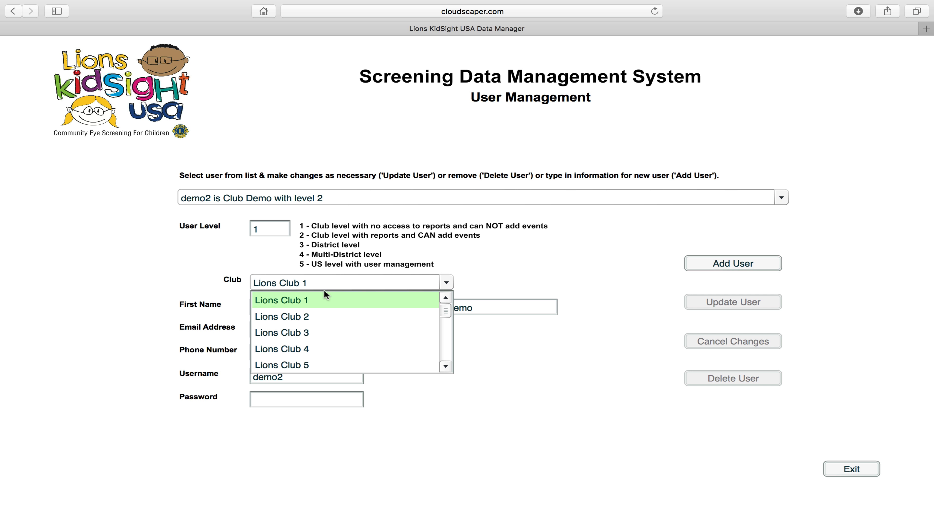
pyautogui.click(319, 332)
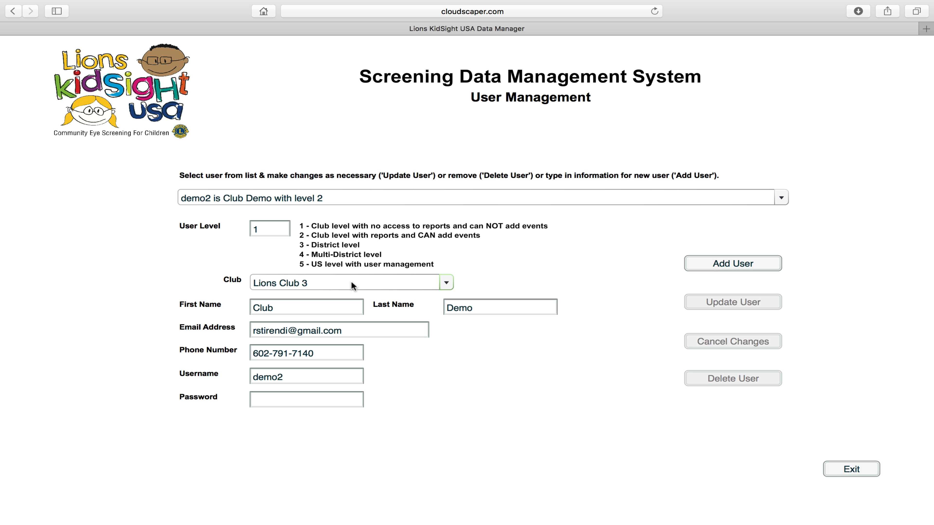
pyautogui.moveTo(272, 229); pyautogui.dragTo(236, 229)
pyautogui.write('3')
pyautogui.click(340, 284)
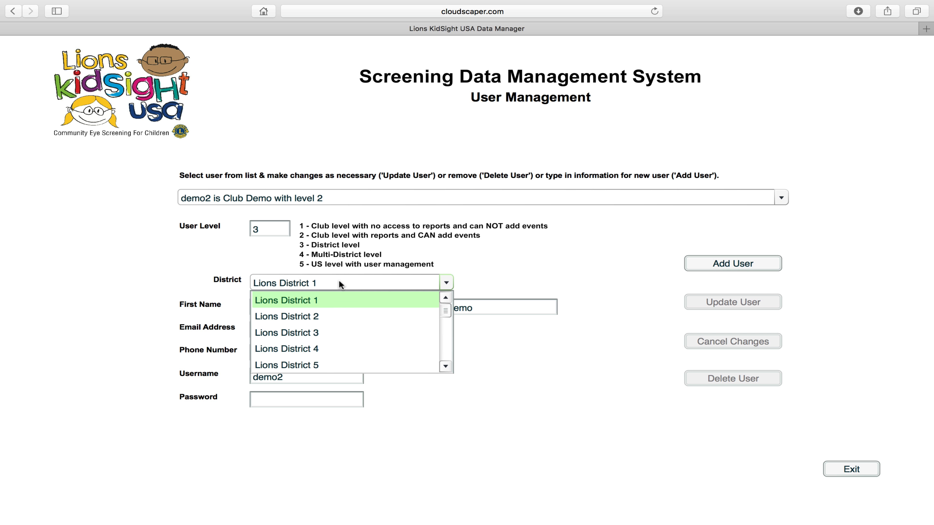
pyautogui.click(348, 342)
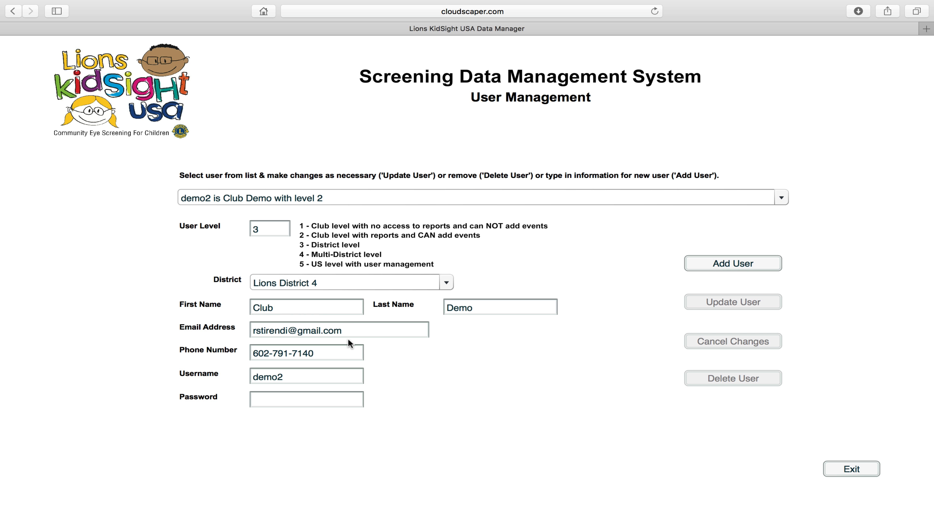
# Try User Level 4 with Lions Multi-District 2, then reselect the level value.
pyautogui.click(264, 229)
pyautogui.moveTo(265, 229); pyautogui.dragTo(246, 230)
pyautogui.write('4')
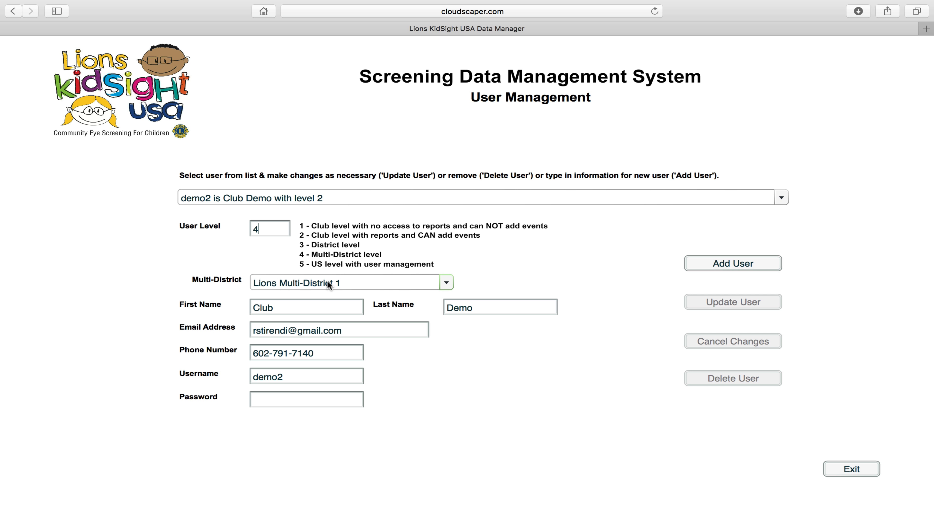
pyautogui.click(329, 281)
pyautogui.click(325, 320)
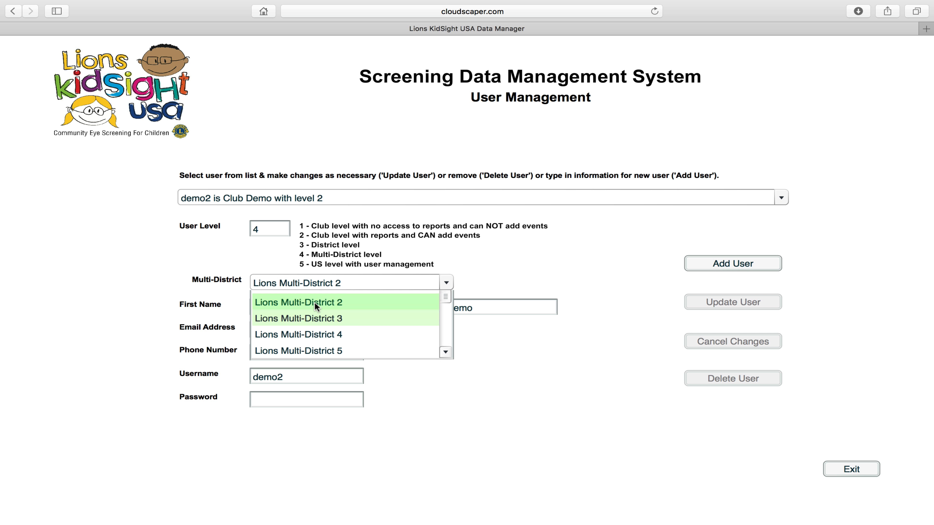
pyautogui.moveTo(269, 224); pyautogui.dragTo(225, 226)
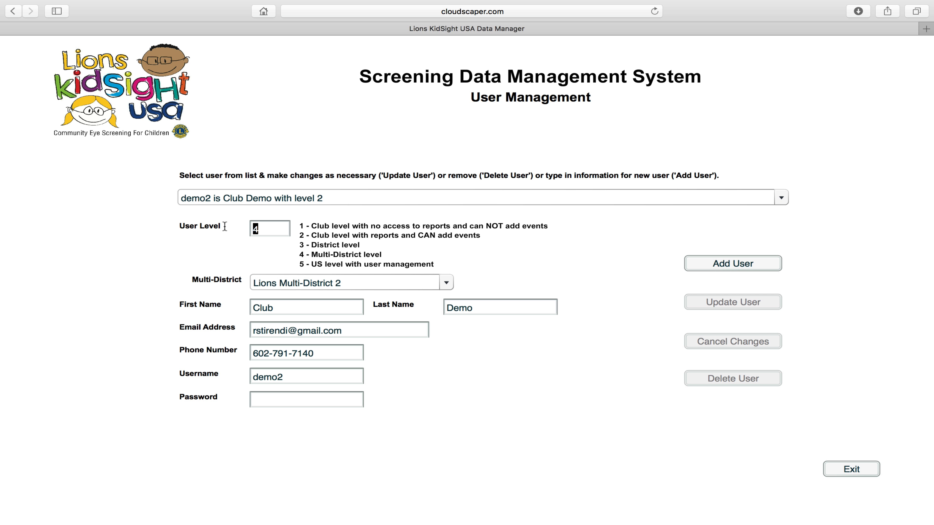
# Assign the new user to Lions Club 2 with first name 'Data Entry'.
pyautogui.write('1')
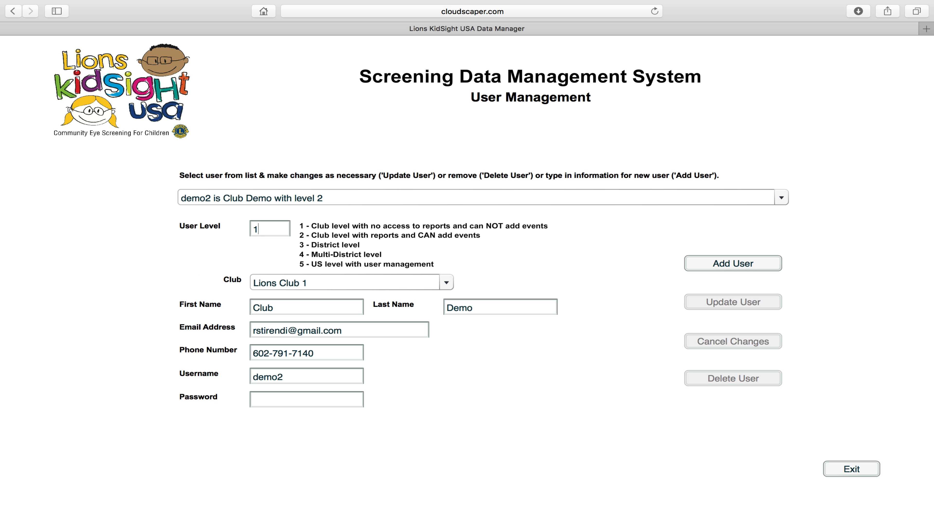
pyautogui.click(312, 283)
pyautogui.click(312, 318)
pyautogui.press('Tab')
pyautogui.write('Dataent')
pyautogui.press('BackSpace')
pyautogui.press('BackSpace')
pyautogui.press('BackSpace')
pyautogui.write('Entry')
pyautogui.press('Tab')
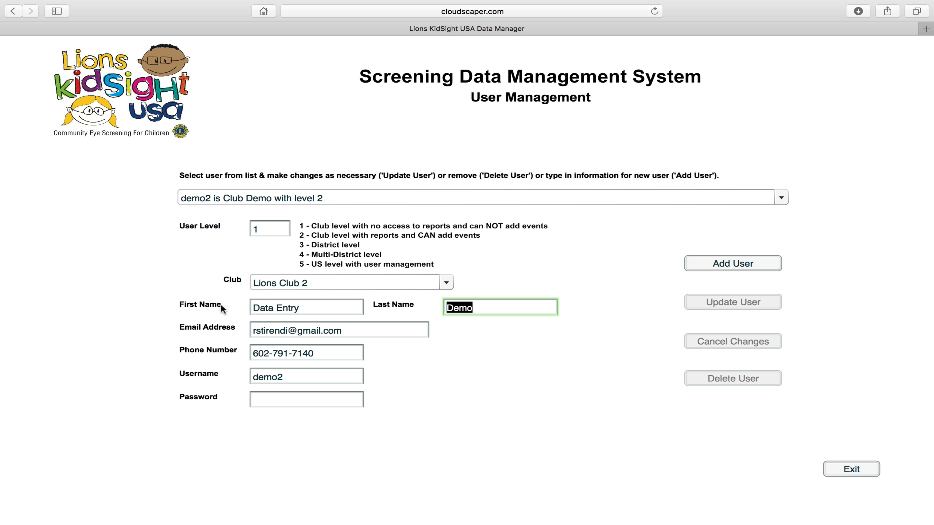
# Change the username's last digit to 1, enter a password, and add the user.
pyautogui.click(288, 377)
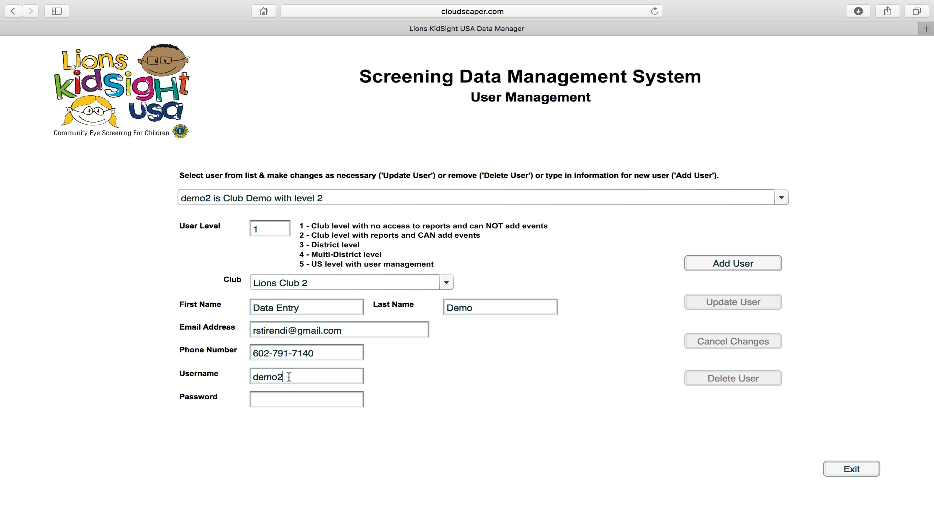
pyautogui.press('BackSpace')
pyautogui.write('1')
pyautogui.click(282, 403)
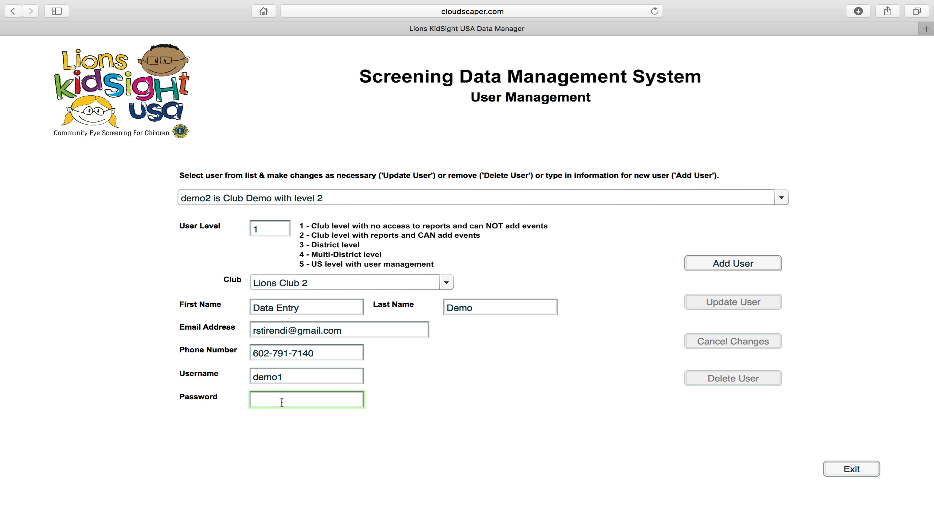
pyautogui.write('demo1')
pyautogui.click(714, 265)
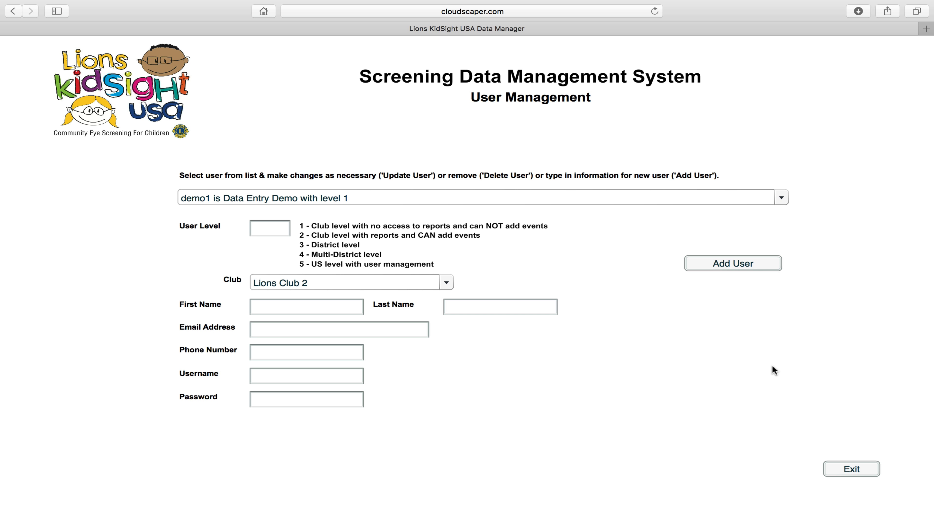
# View the level 1 Data Entry Demo user's details, then exit to the admin main menu.
pyautogui.click(635, 197)
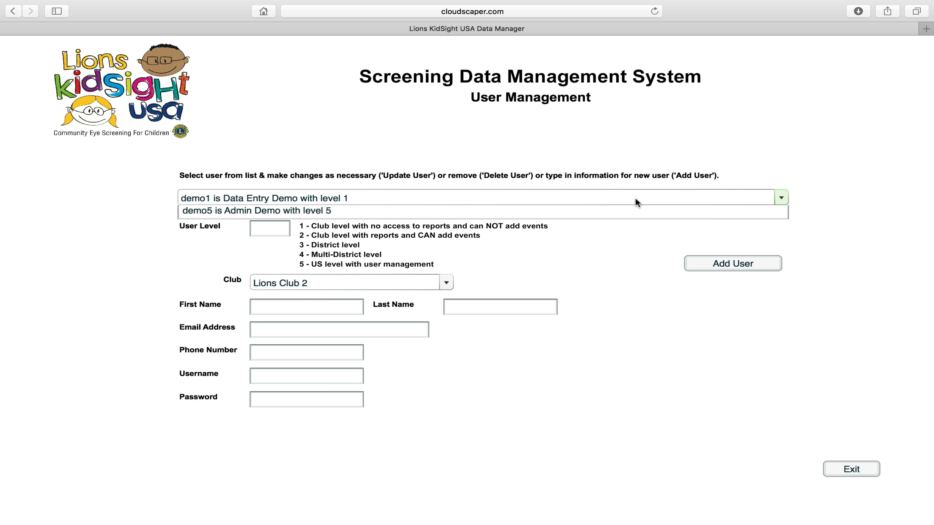
pyautogui.click(359, 213)
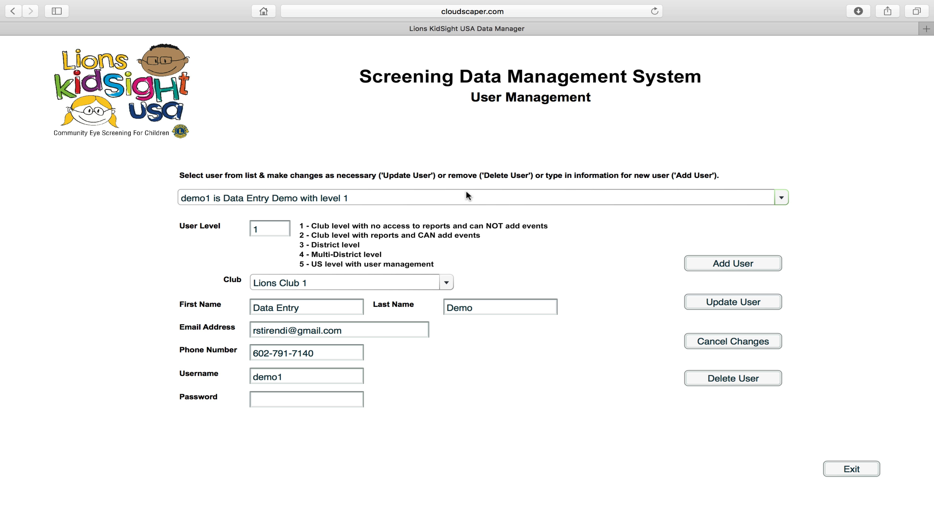
pyautogui.click(467, 202)
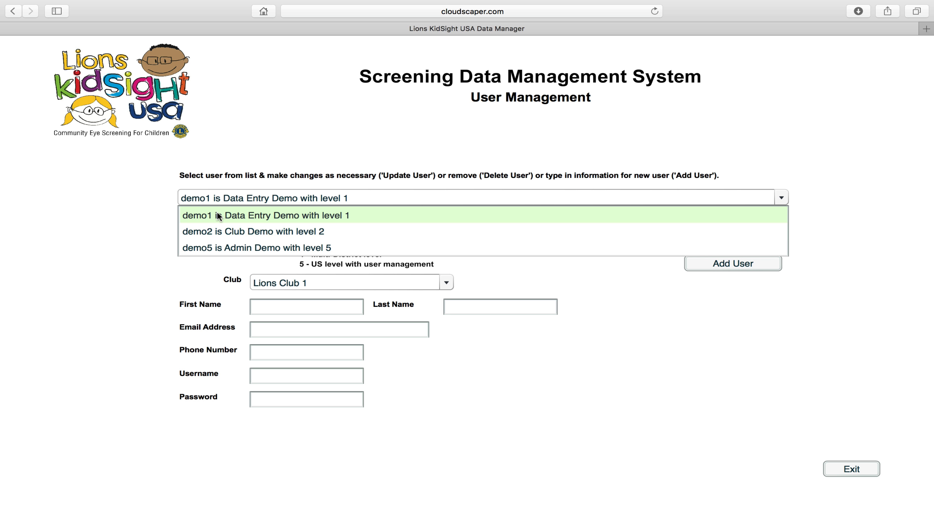
pyautogui.click(201, 215)
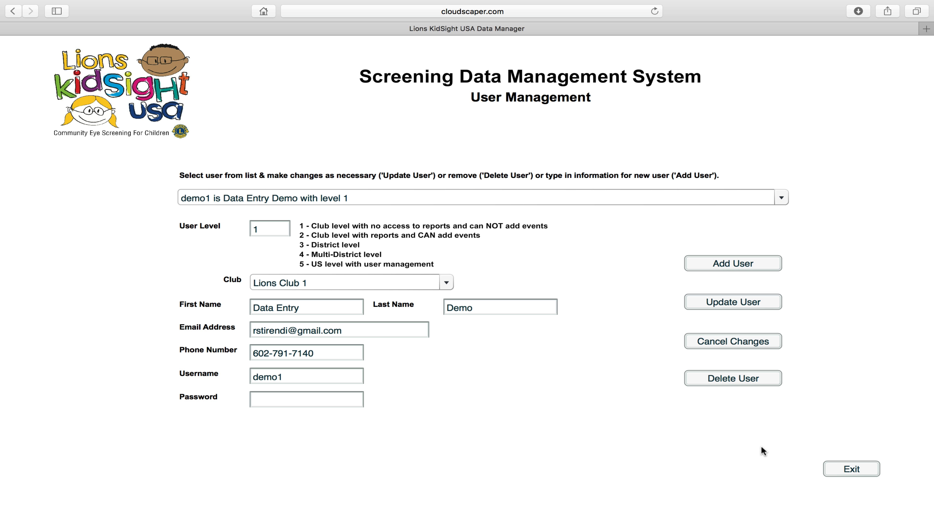
pyautogui.click(846, 468)
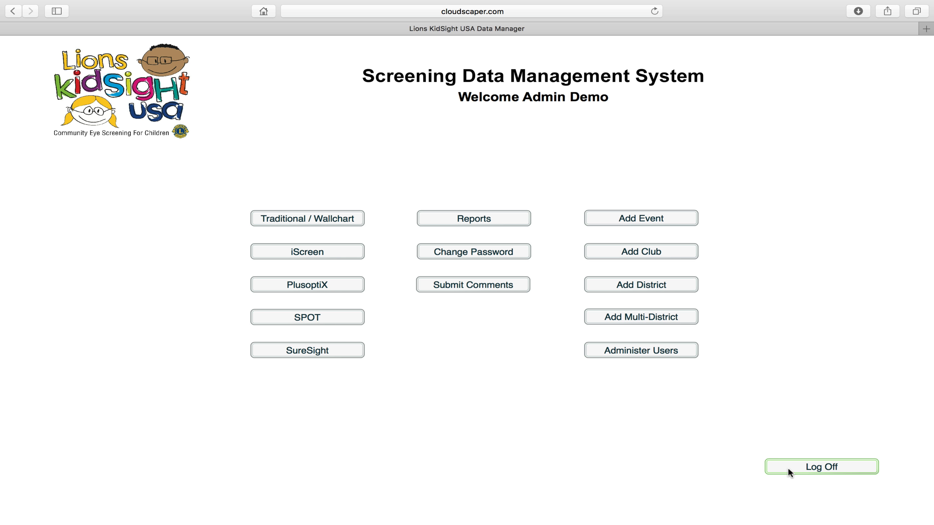
# Log off the admin account and log in with the Data Entry Demo username and password.
pyautogui.click(826, 469)
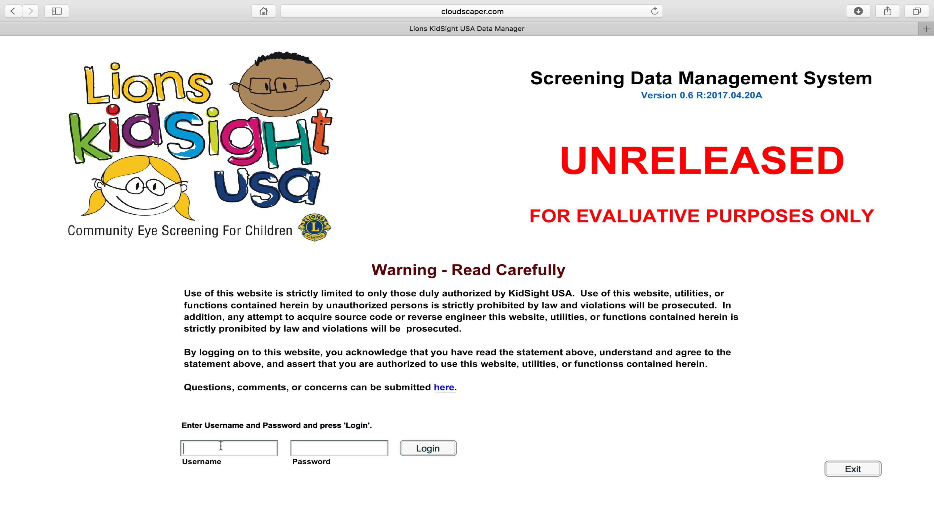
pyautogui.write('demo1')
pyautogui.press('Tab')
pyautogui.write('demo1')
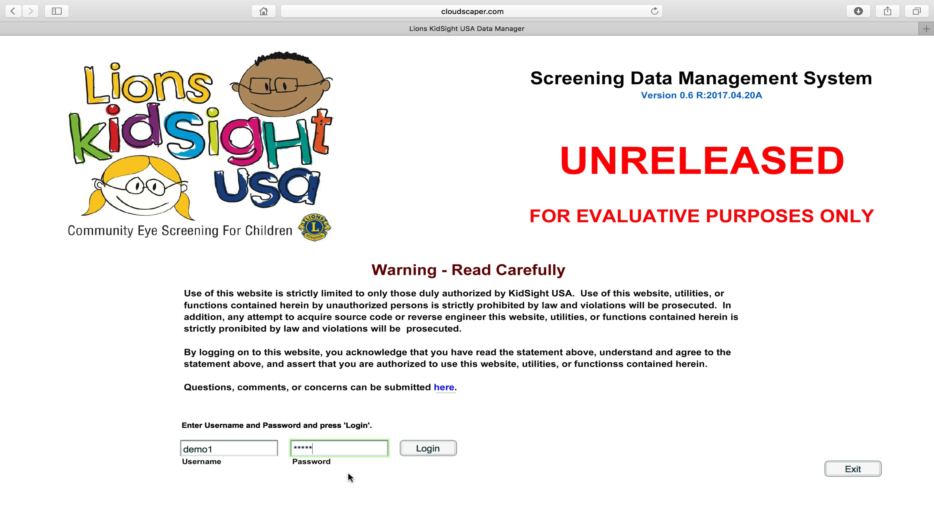
pyautogui.click(428, 451)
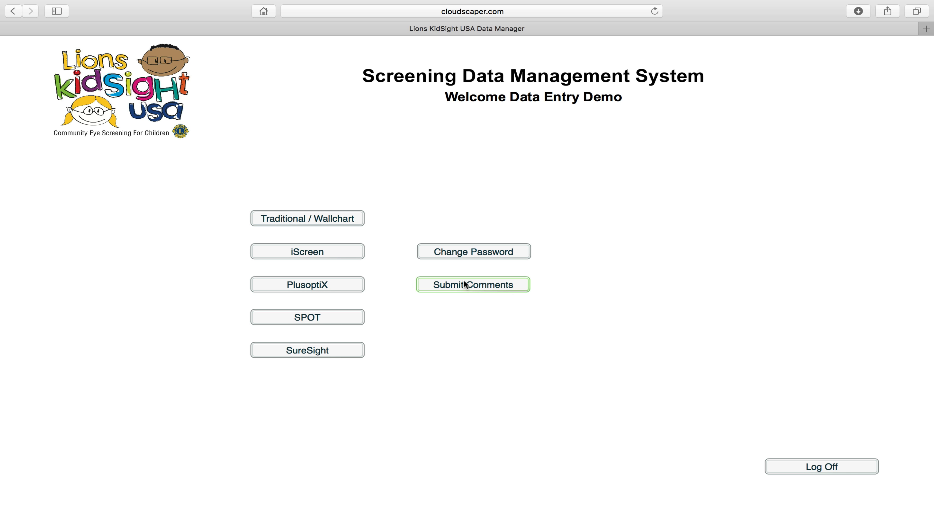
pyautogui.click(469, 290)
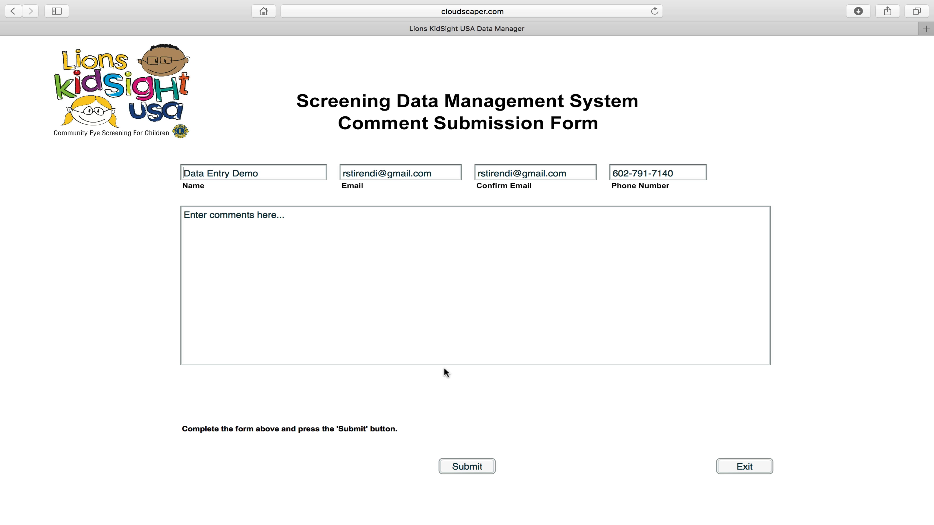
pyautogui.click(737, 468)
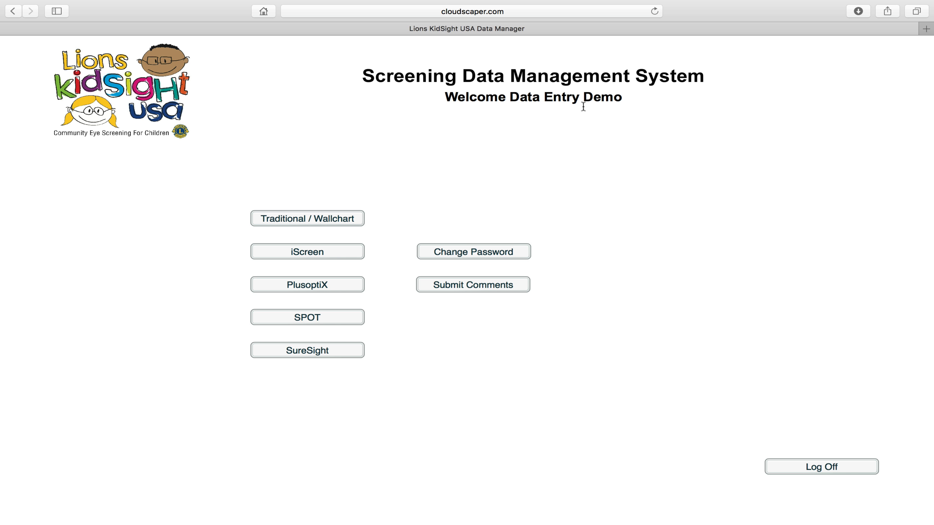
# Set a new password for Data Entry Demo, entering it in both fields and updating.
pyautogui.click(449, 252)
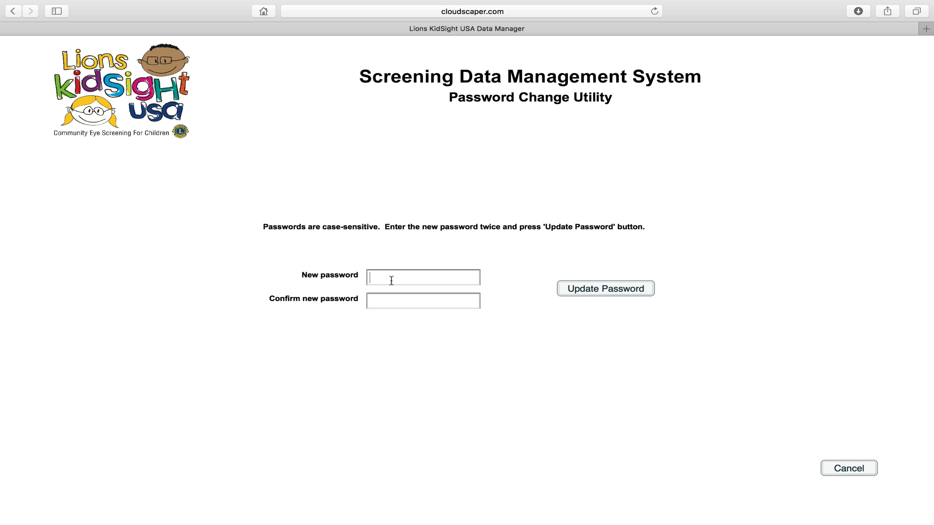
pyautogui.write('password')
pyautogui.click(423, 301)
pyautogui.write('pass')
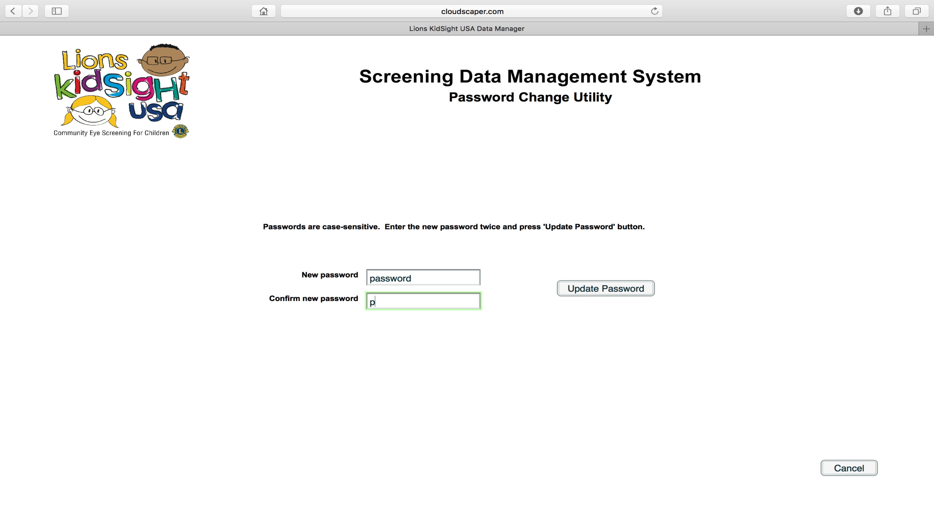
pyautogui.write('word')
pyautogui.click(603, 287)
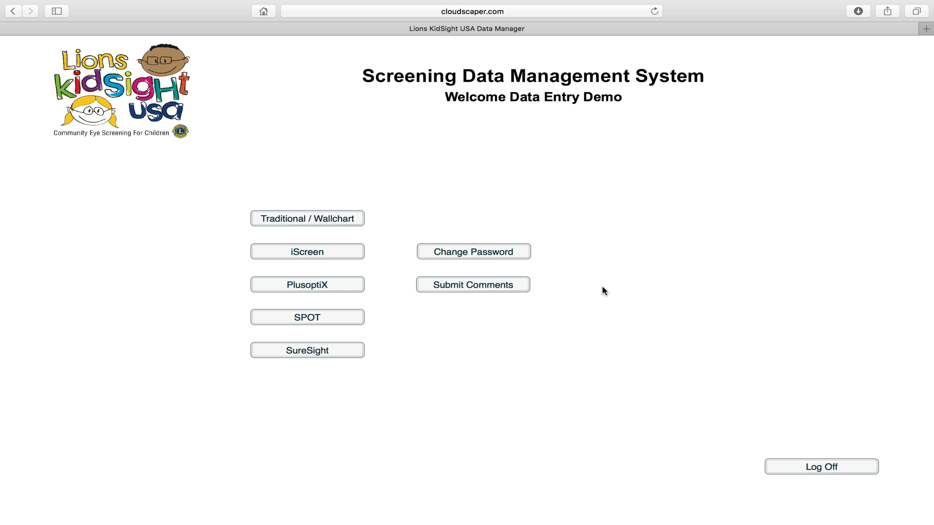
# Log off and log back in as Data Entry Demo using the updated password.
pyautogui.click(799, 465)
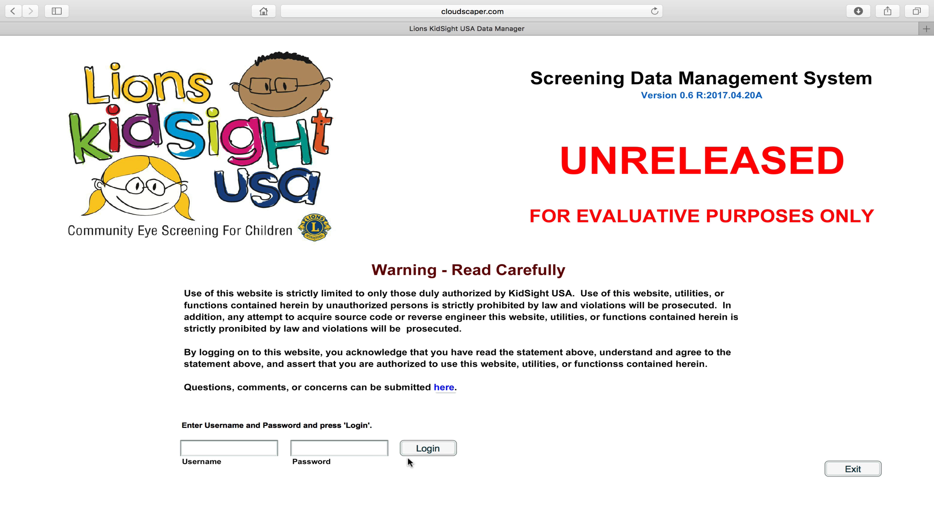
pyautogui.write('demo1')
pyautogui.press('Tab')
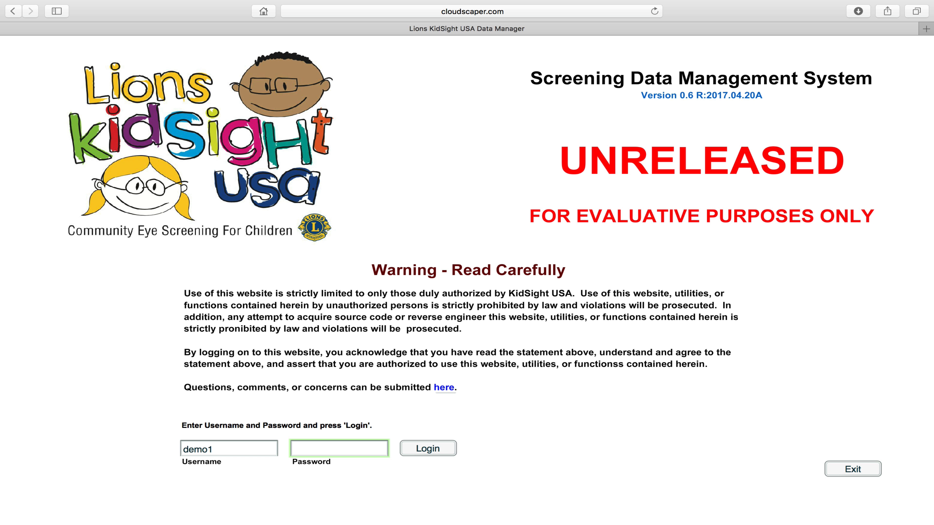
pyautogui.write('demo12345')
pyautogui.click(422, 448)
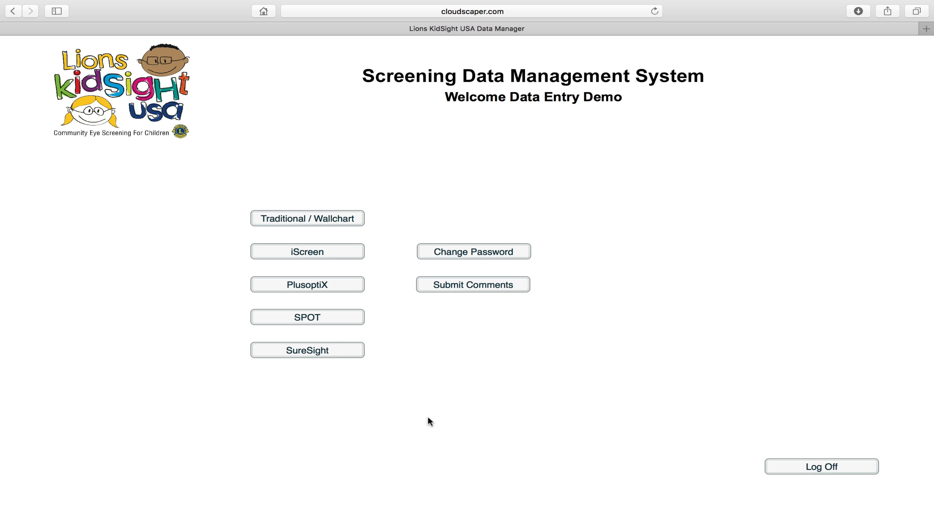
# Log off and attempt a login with the data-entry demo username, which returns a credentials error.
pyautogui.click(816, 468)
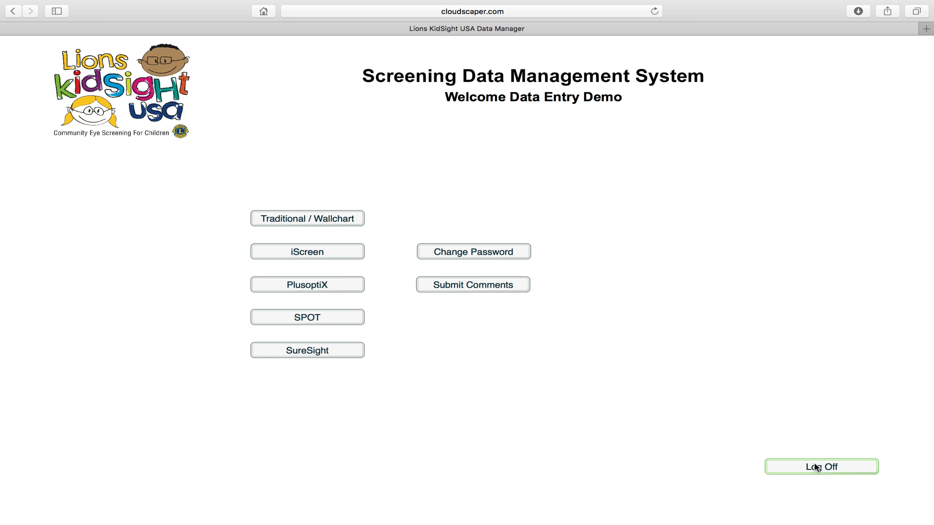
pyautogui.click(218, 445)
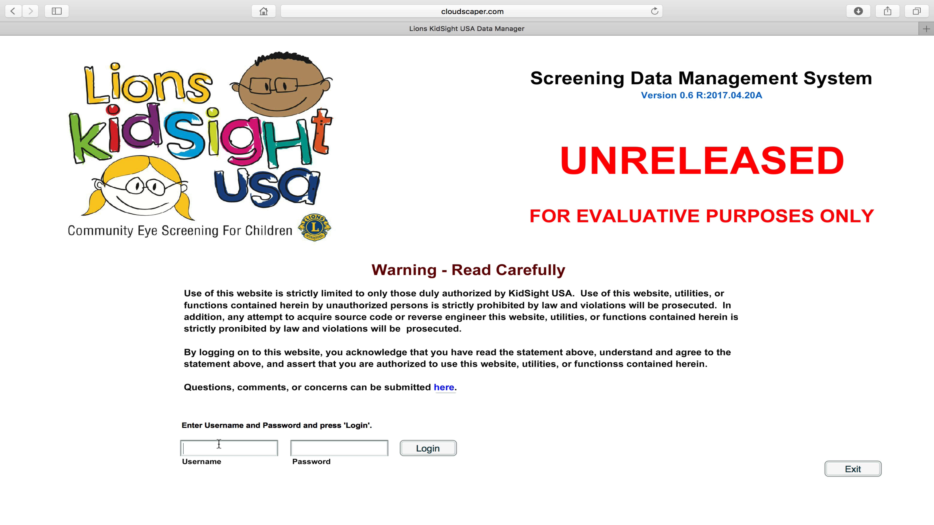
pyautogui.write('demo1')
pyautogui.press('Tab')
pyautogui.write('***')
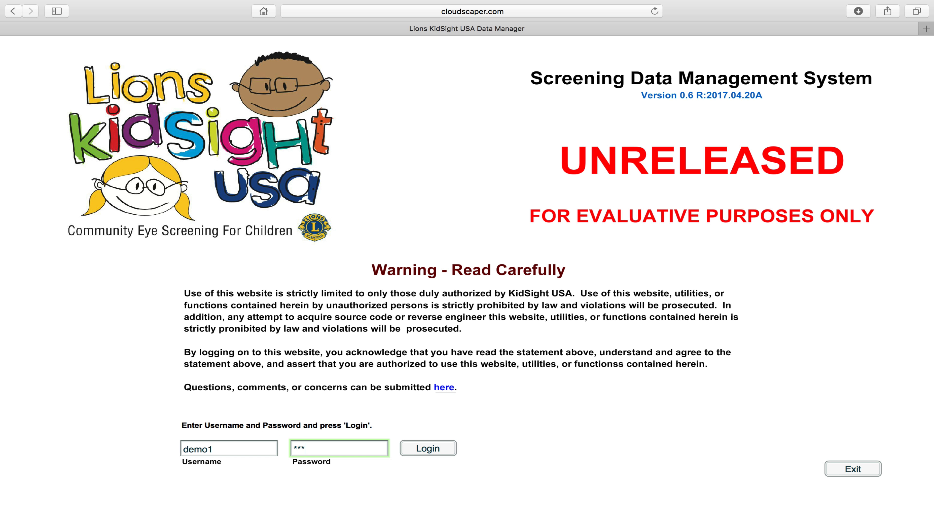
pyautogui.click(423, 449)
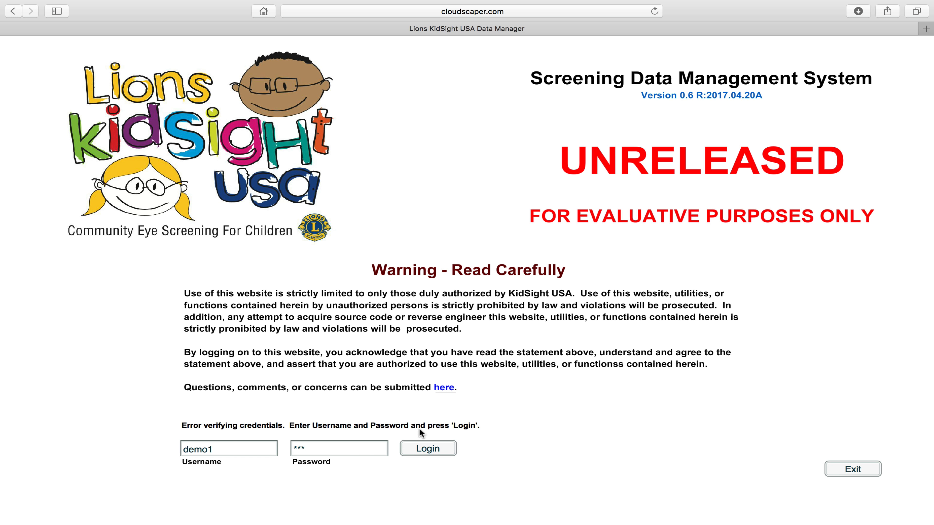
# Change the username's last digit to 5, retype the password, and log in as Admin Demo.
pyautogui.click(229, 454)
pyautogui.press('BackSpace')
pyautogui.write('5')
pyautogui.press('Tab')
pyautogui.write('*****')
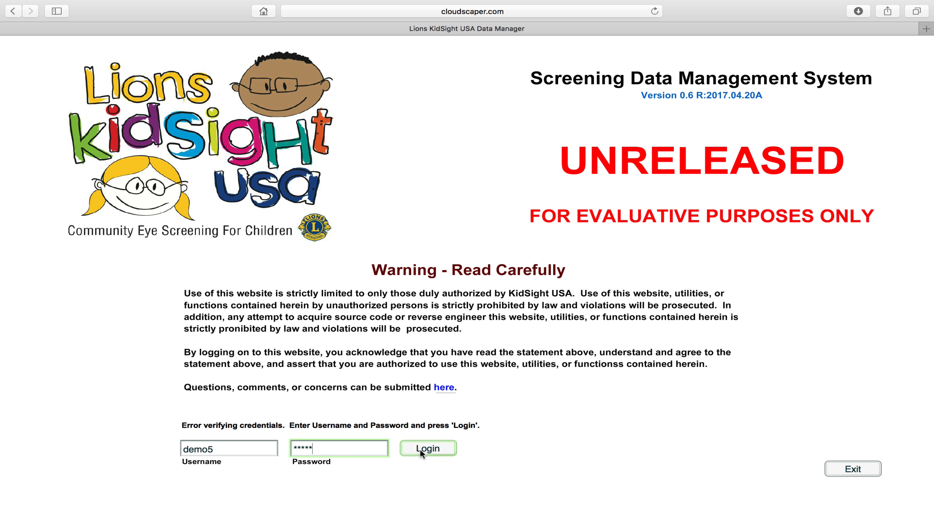
pyautogui.click(419, 449)
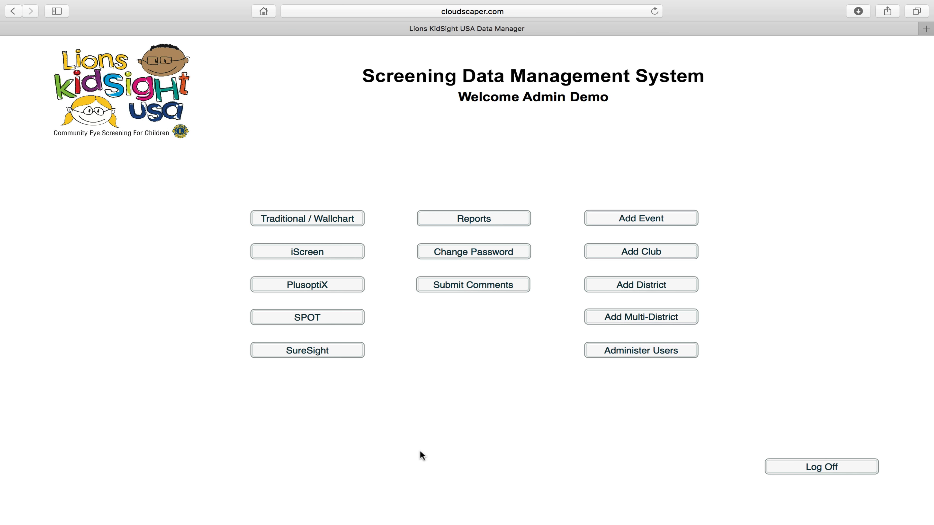
# Delete the level 1 Data Entry Demo user in Administer Users.
pyautogui.click(593, 349)
pyautogui.click(327, 198)
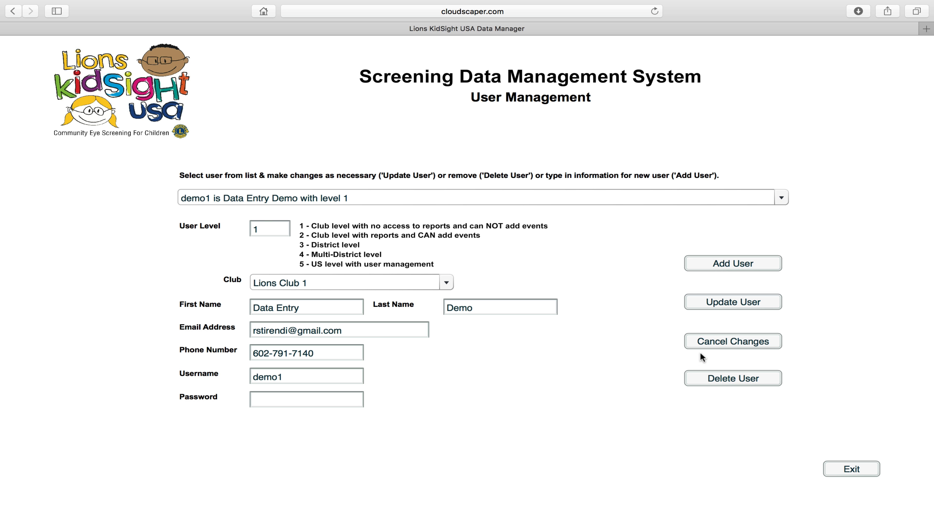
pyautogui.click(714, 379)
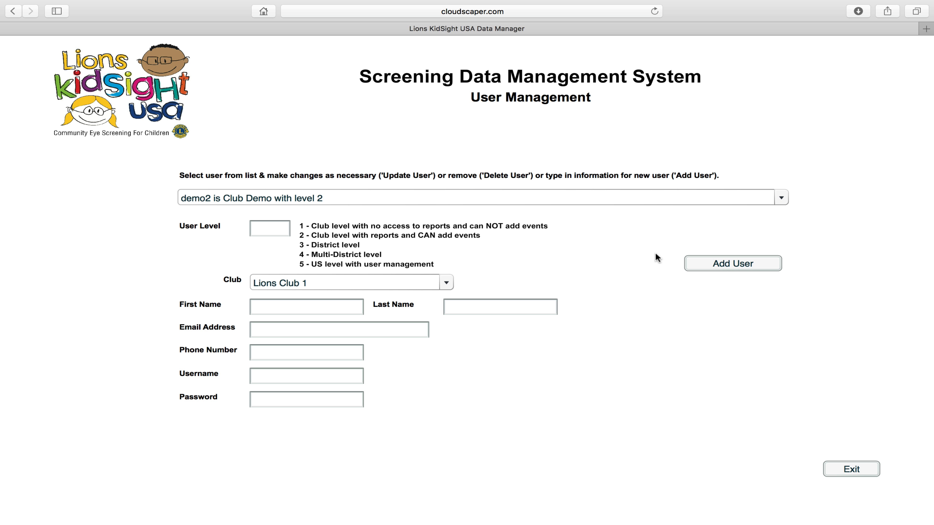
# Check that only the club and admin demo users remain, then exit to the main menu.
pyautogui.click(648, 199)
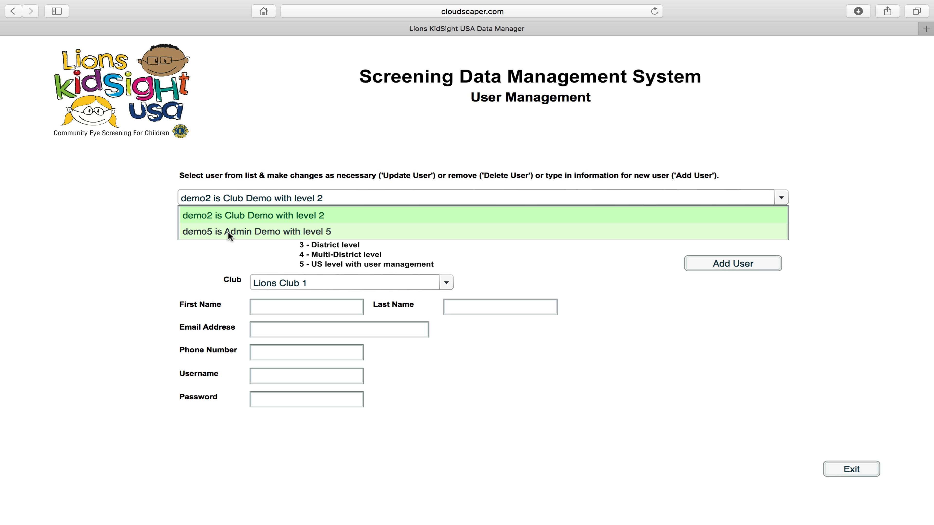
pyautogui.click(118, 257)
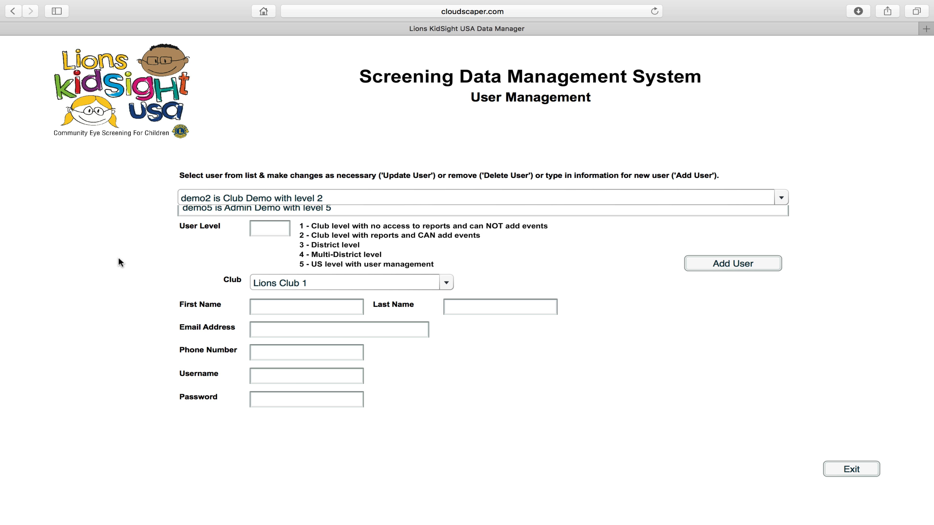
pyautogui.click(353, 198)
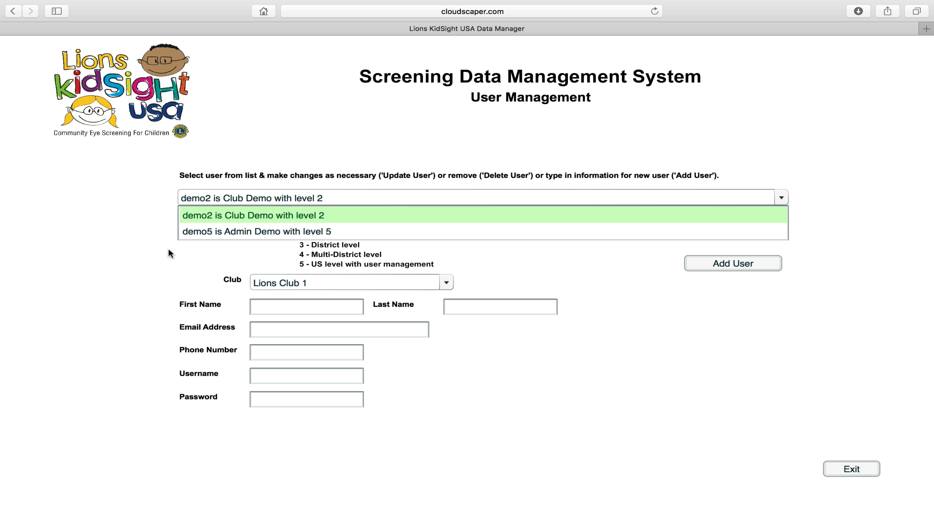
pyautogui.click(593, 373)
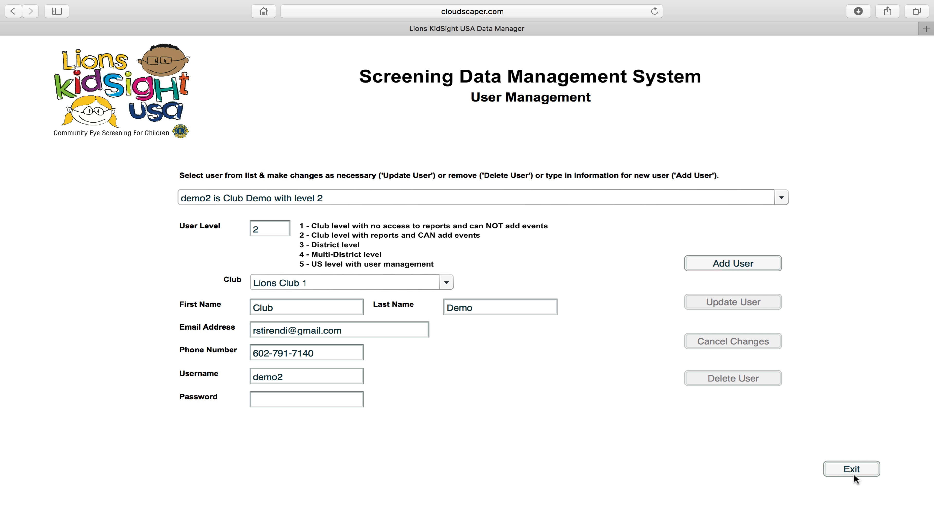
pyautogui.click(848, 470)
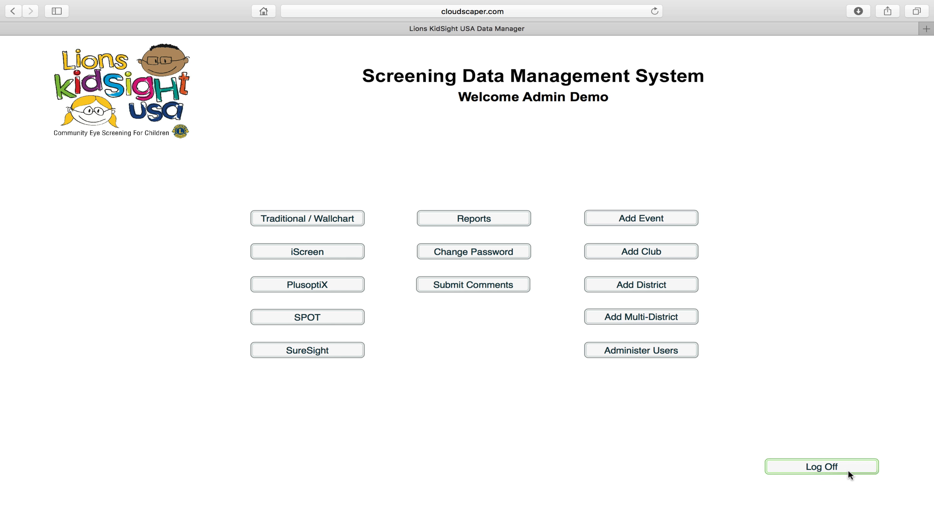
# Log off admin and log in with the Club Demo user's username and password.
pyautogui.click(795, 465)
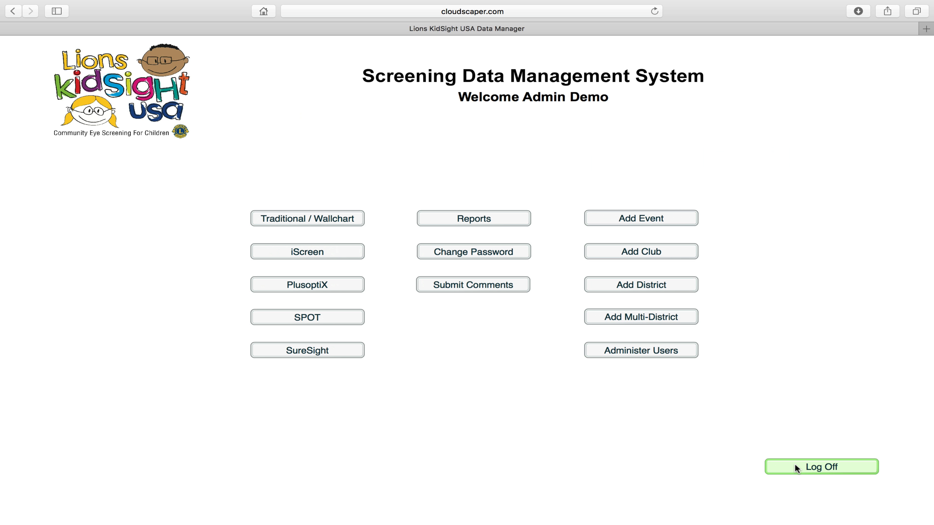
pyautogui.write('demo2')
pyautogui.press('Tab')
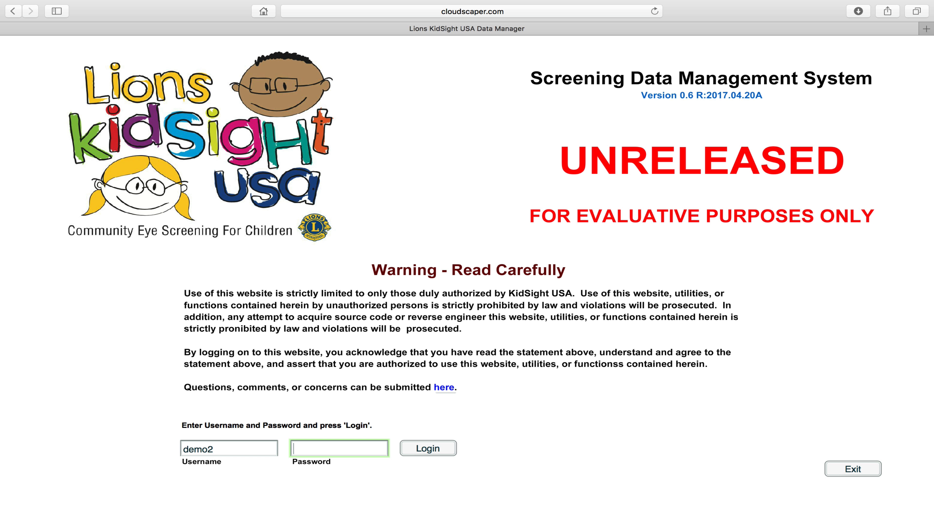
pyautogui.write('*****')
pyautogui.click(416, 448)
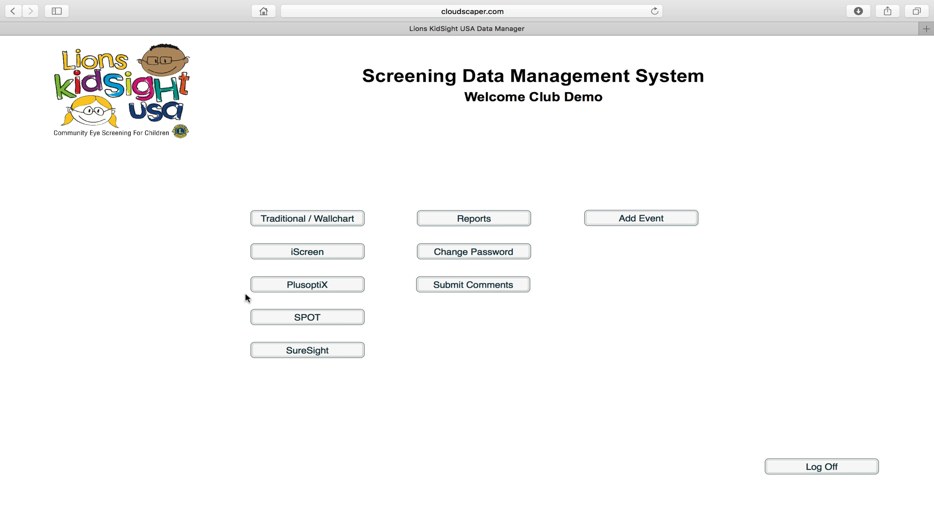
# Try Reports, close the reports-disabled notice, and open Change Password.
pyautogui.click(470, 218)
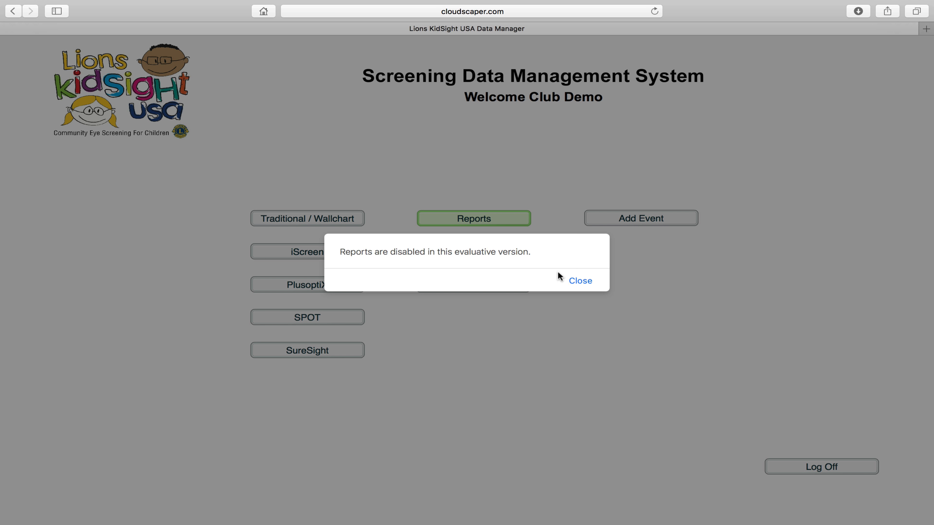
pyautogui.click(579, 282)
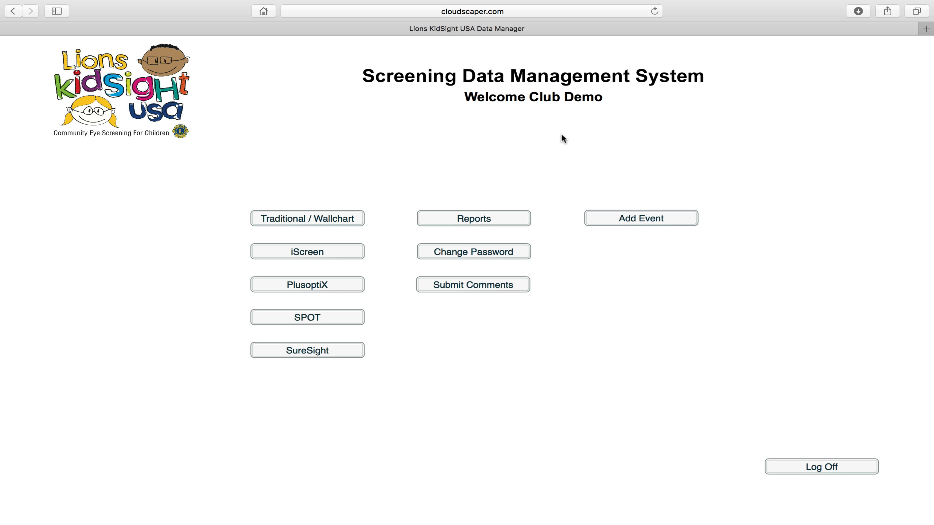
pyautogui.click(507, 252)
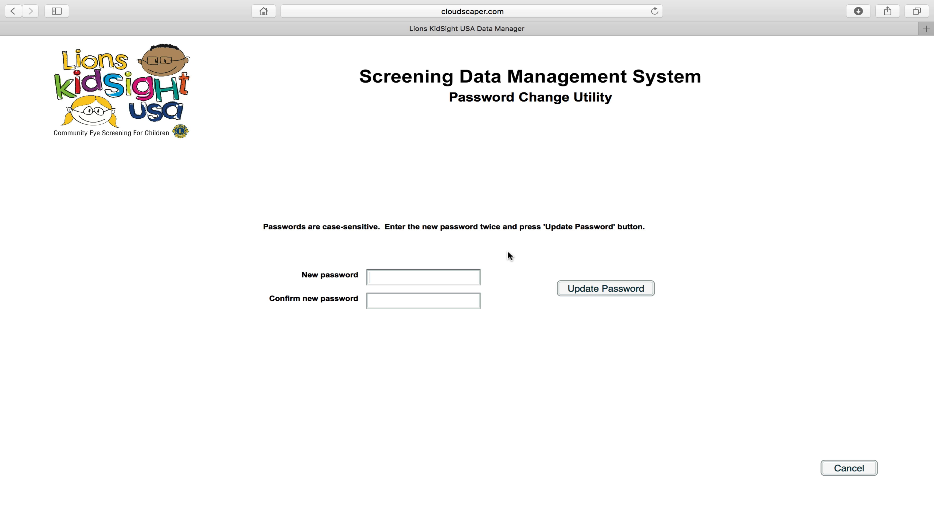
# Attempt a new password, dismiss the demo-users-prohibited warning, cancel, and open Traditional / Wallchart entry.
pyautogui.click(405, 280)
pyautogui.write('abc')
pyautogui.press('Tab')
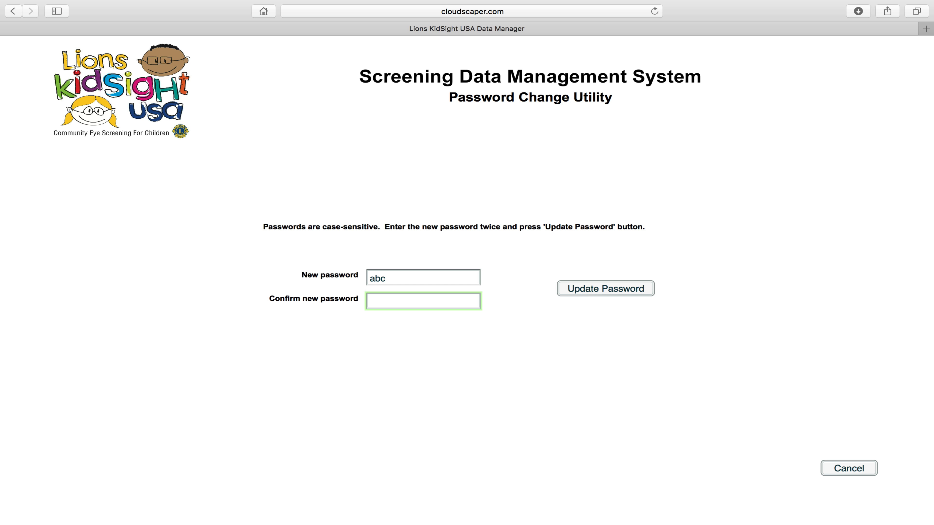
pyautogui.write('abc')
pyautogui.click(620, 289)
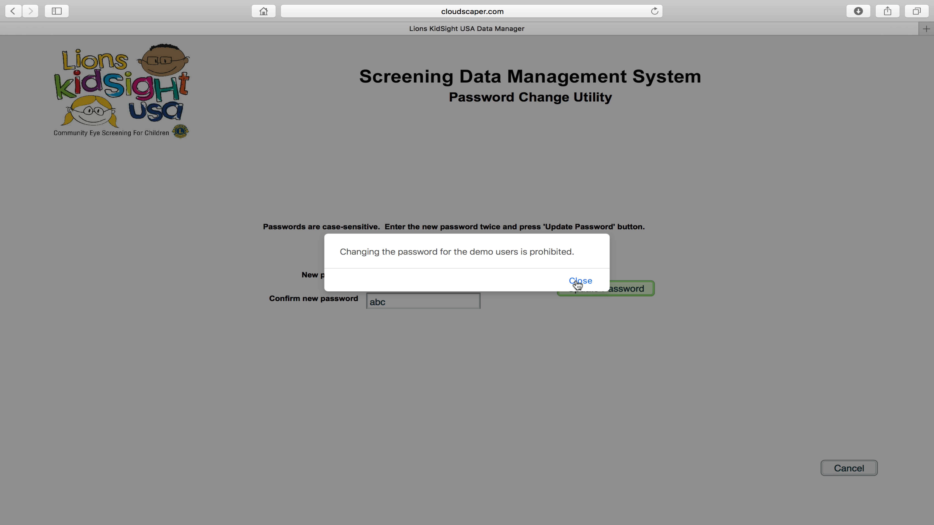
pyautogui.click(578, 282)
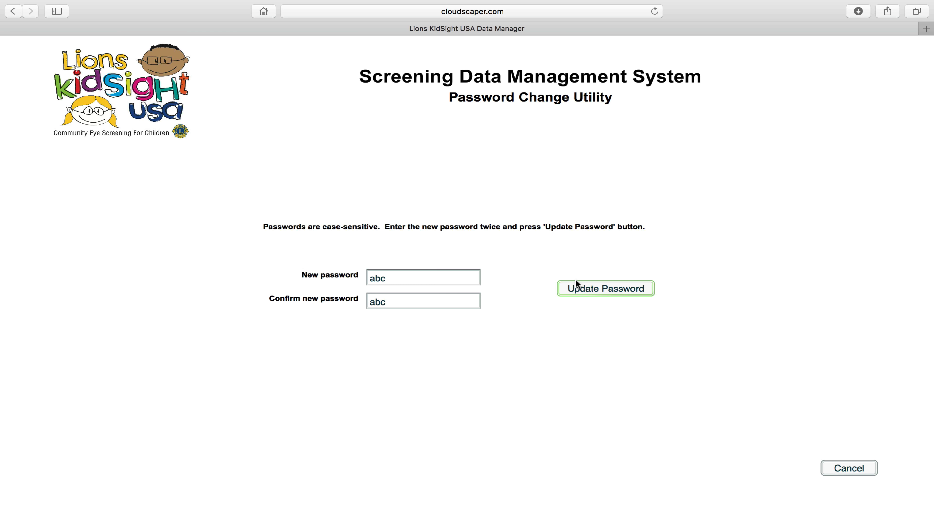
pyautogui.click(839, 468)
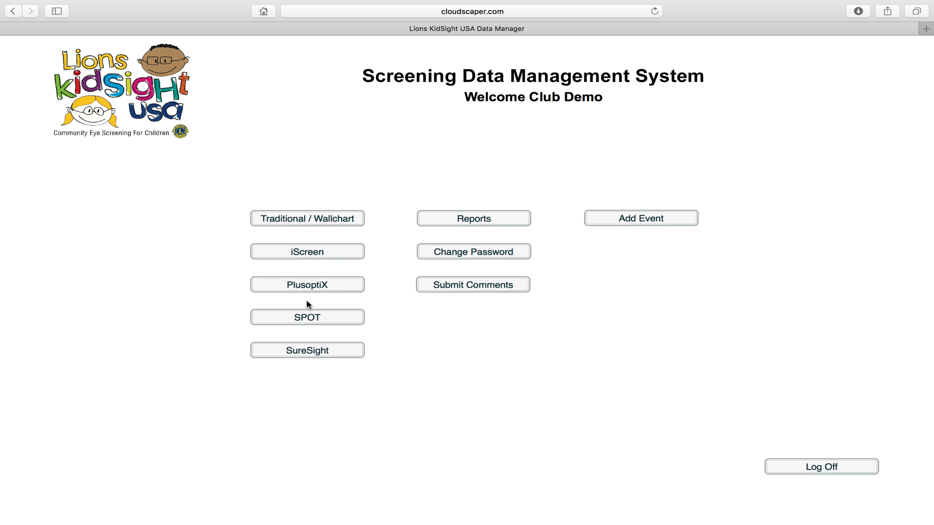
pyautogui.click(307, 220)
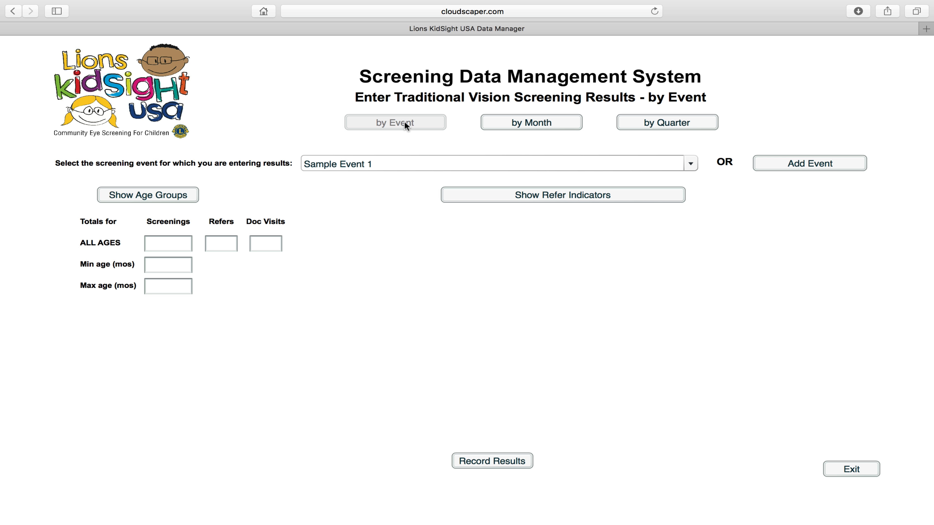
# Select Sample Event 17 in the by-event results entry.
pyautogui.click(408, 166)
pyautogui.scroll(-5, 693, 239)
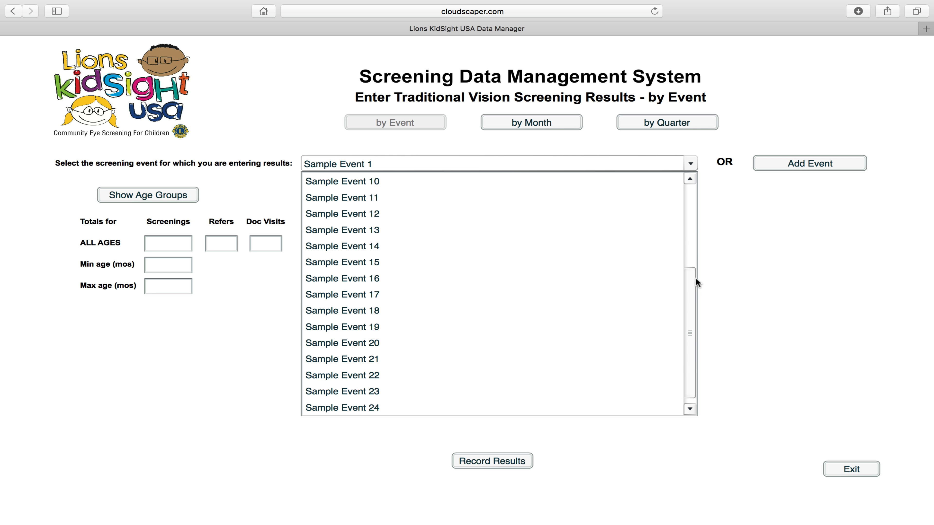
pyautogui.click(496, 279)
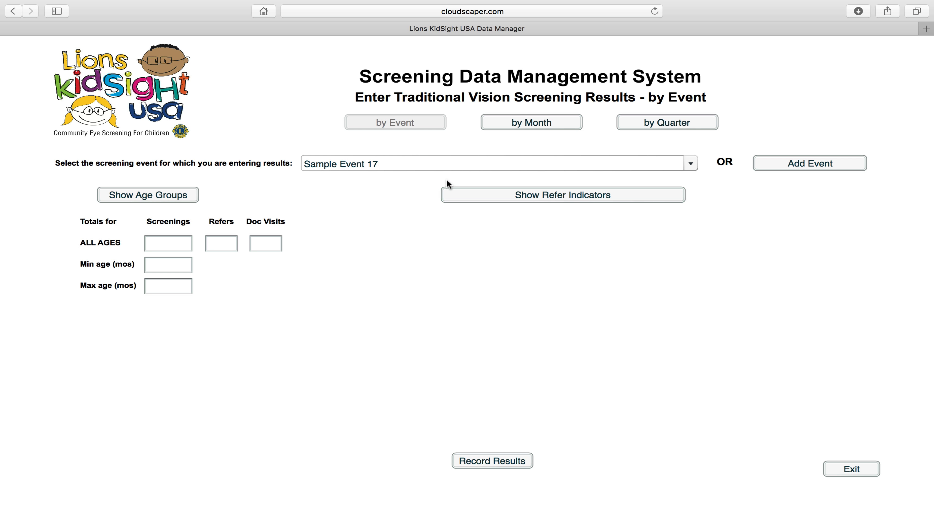
# Compare the by-month and by-quarter views, then return to by-event and select Sample Event 5.
pyautogui.click(539, 124)
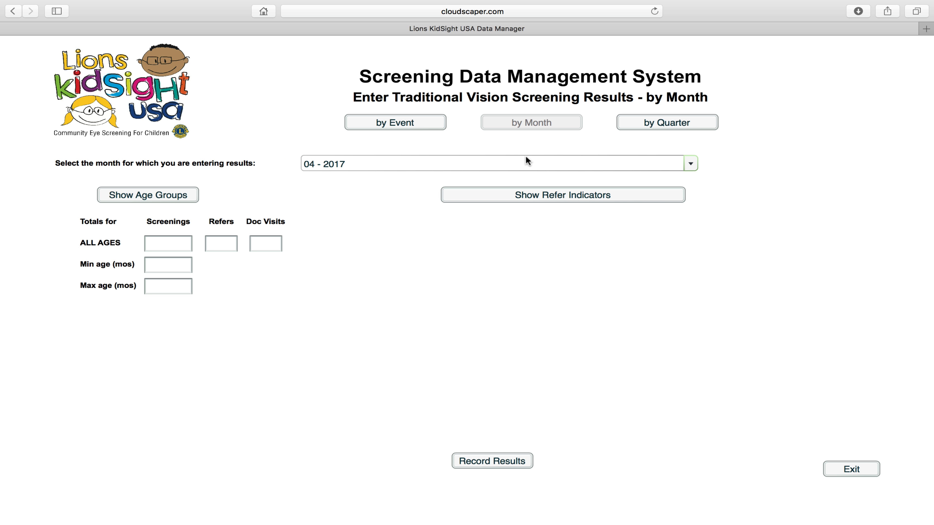
pyautogui.click(516, 166)
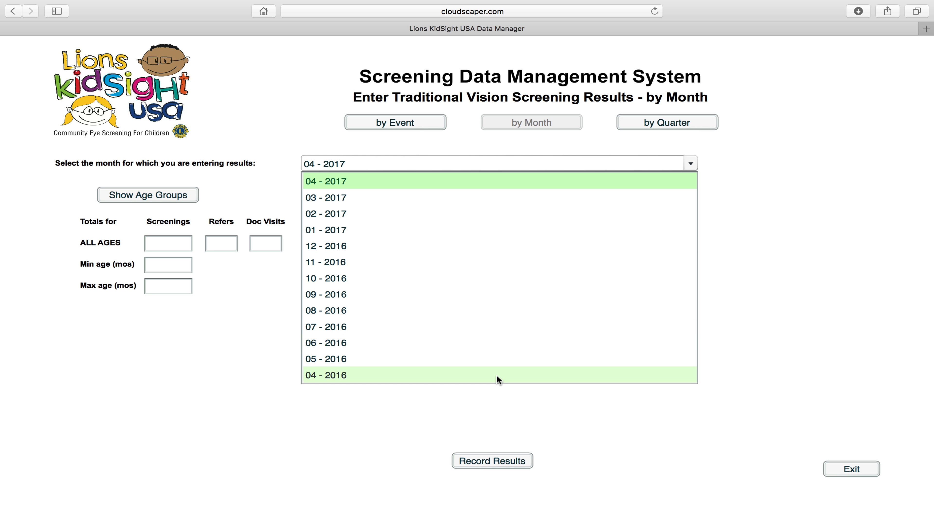
pyautogui.click(497, 414)
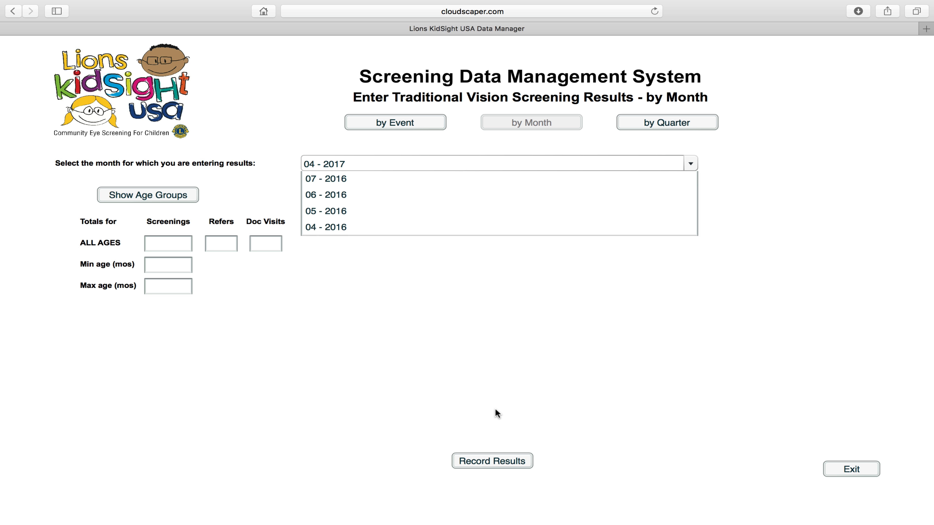
pyautogui.click(680, 121)
pyautogui.click(618, 162)
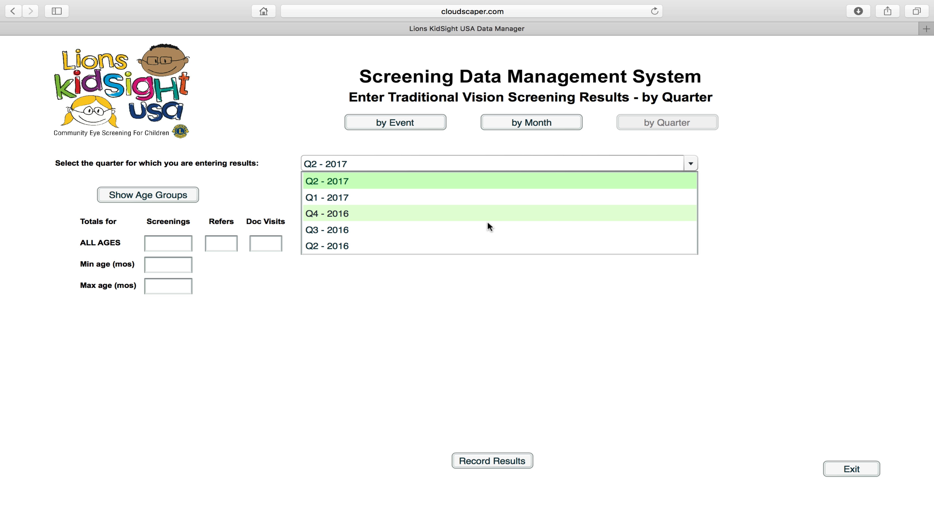
pyautogui.click(542, 124)
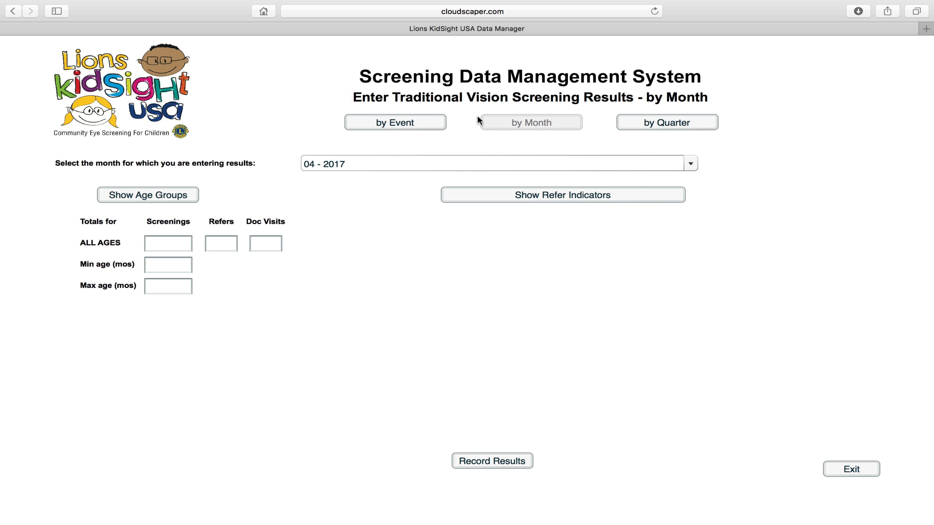
pyautogui.click(421, 126)
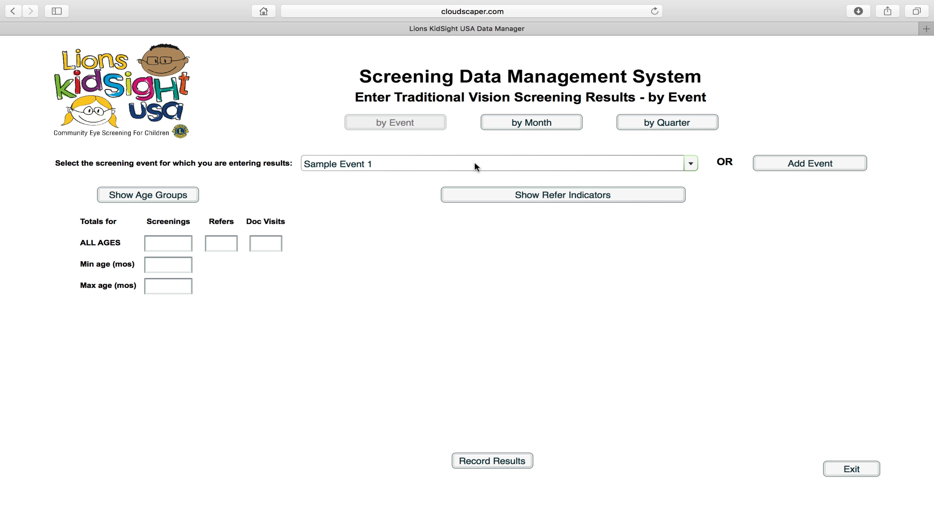
pyautogui.click(383, 167)
pyautogui.click(388, 243)
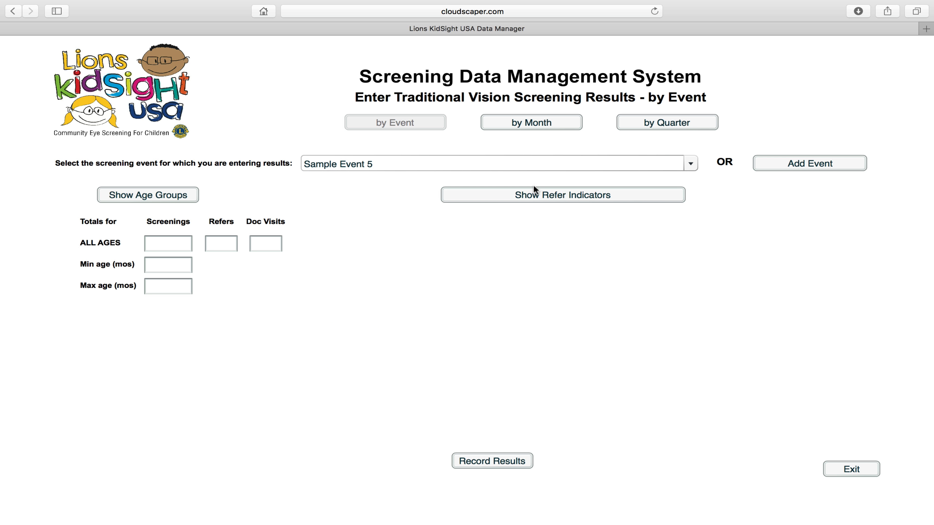
# Preview the Add an Event form without saving, then pick Sample Event 4 for results entry.
pyautogui.click(774, 167)
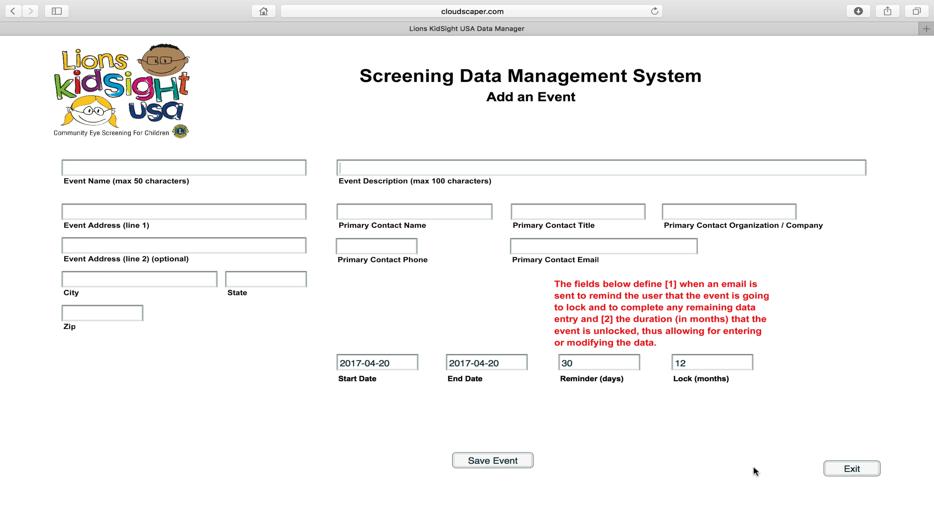
pyautogui.click(853, 468)
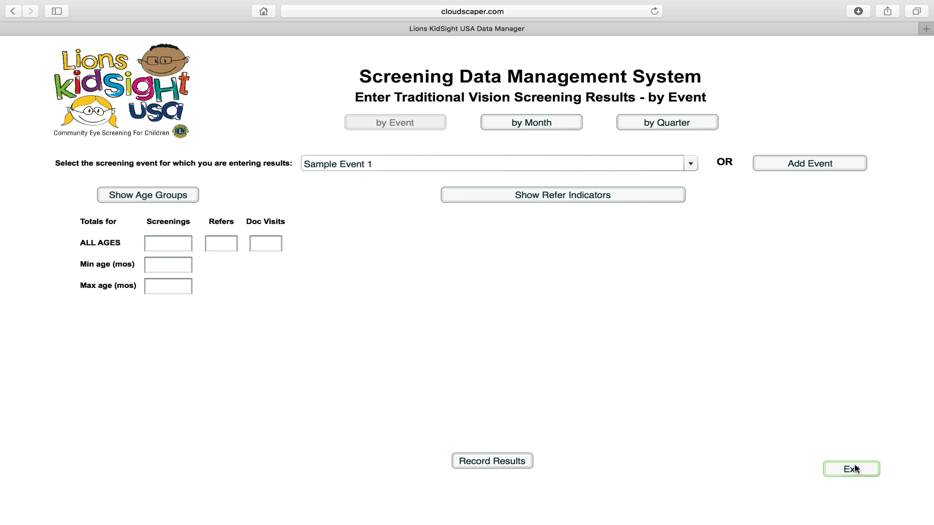
pyautogui.click(499, 162)
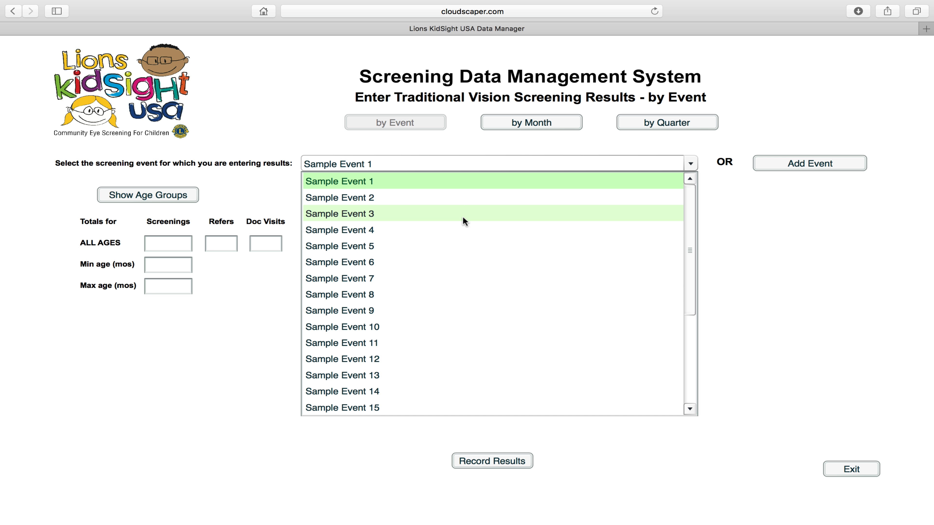
pyautogui.click(460, 235)
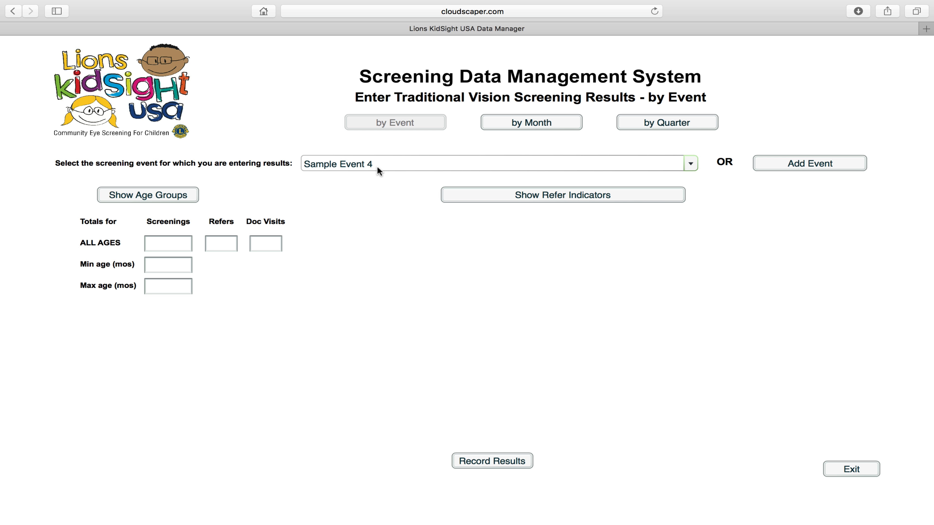
# Try results entry by month (01 - 2017) and by quarter (Q1 - 2017).
pyautogui.click(513, 122)
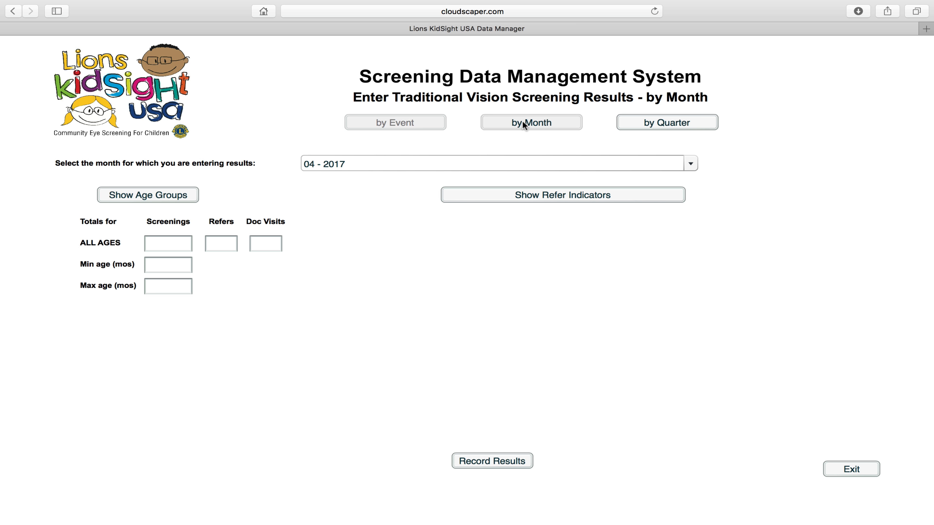
pyautogui.click(517, 164)
pyautogui.click(497, 232)
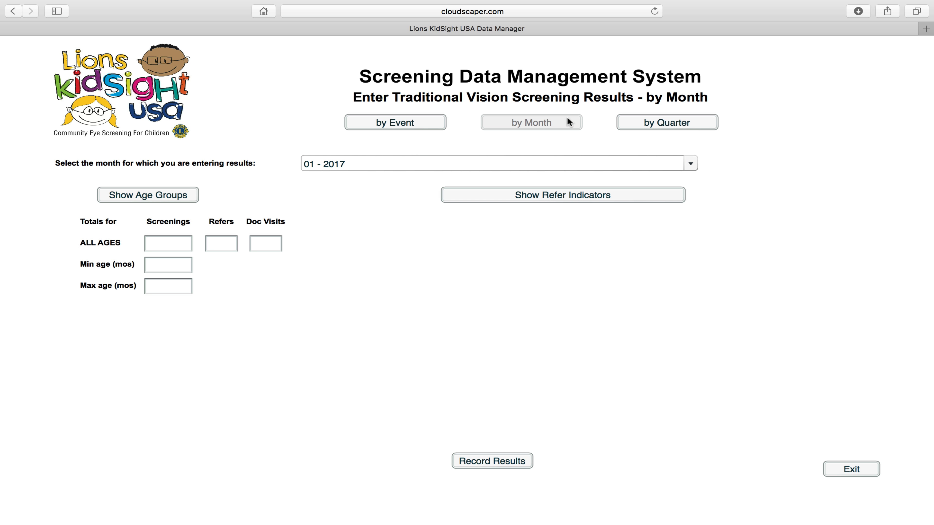
pyautogui.click(650, 121)
pyautogui.click(579, 166)
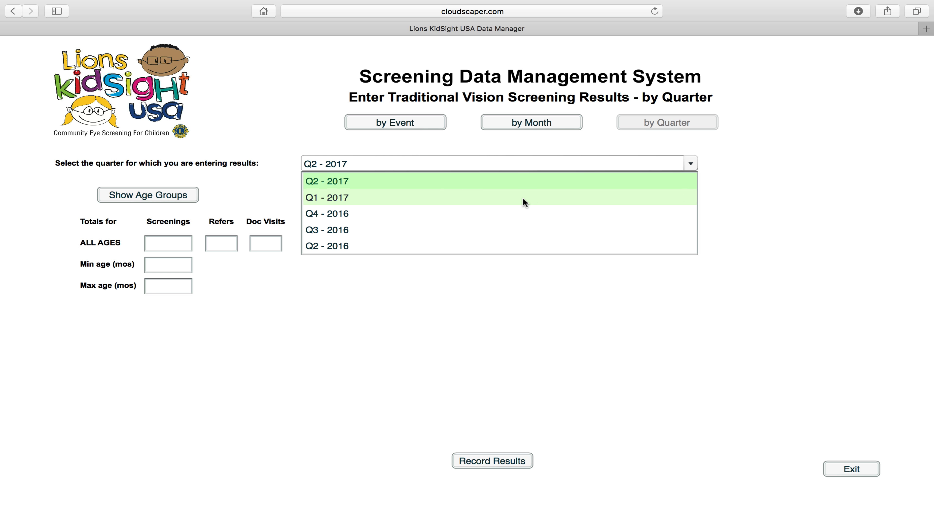
pyautogui.click(524, 197)
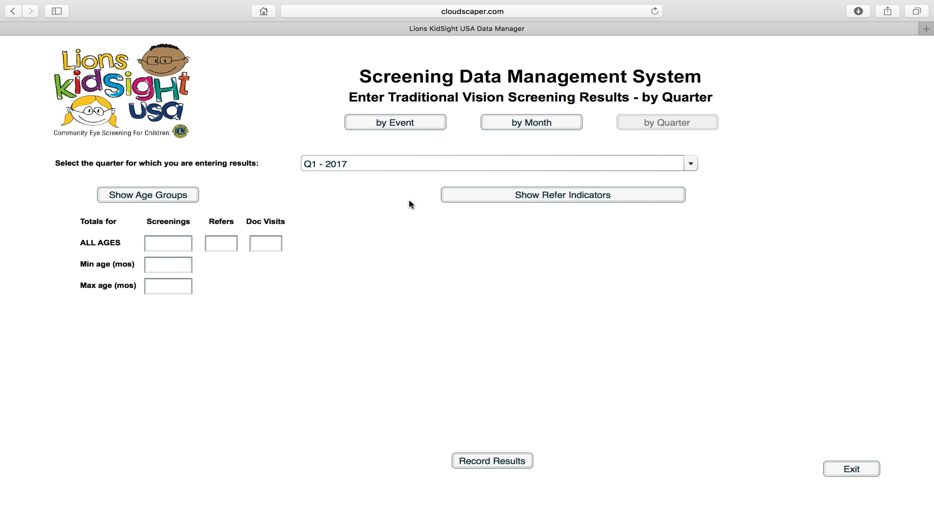
# Return to results entry by event with Sample Event 4 selected.
pyautogui.click(415, 121)
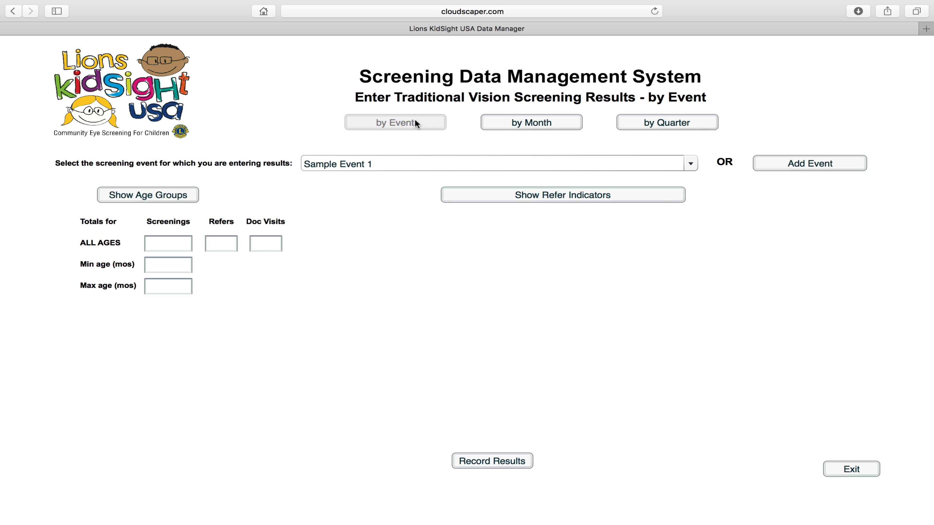
pyautogui.click(430, 166)
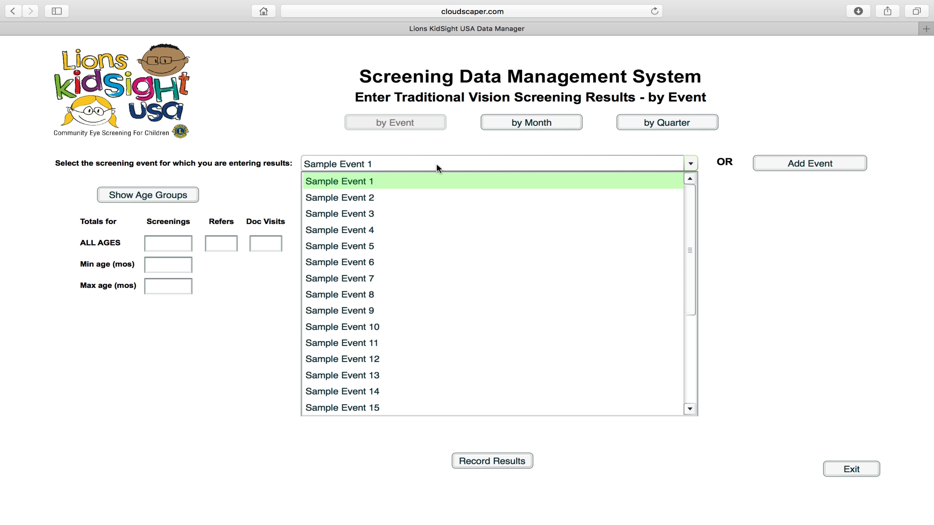
pyautogui.click(403, 226)
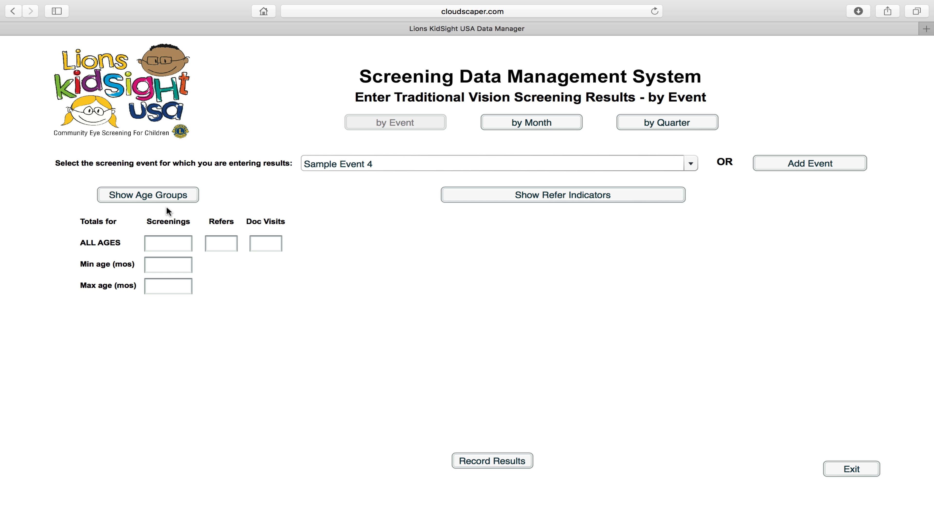
# Toggle the six age-group rows on and off, then add the Myopia-through-Other refer-indicator columns.
pyautogui.click(166, 194)
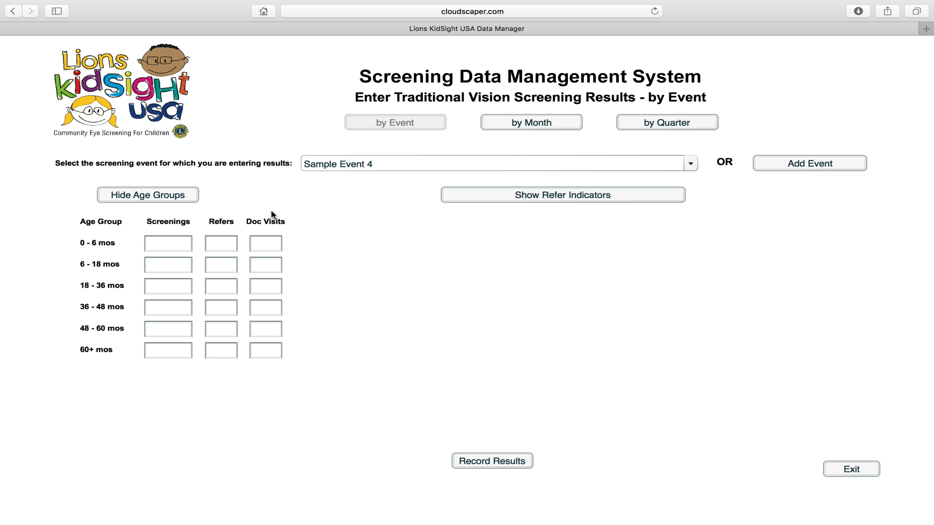
pyautogui.click(136, 195)
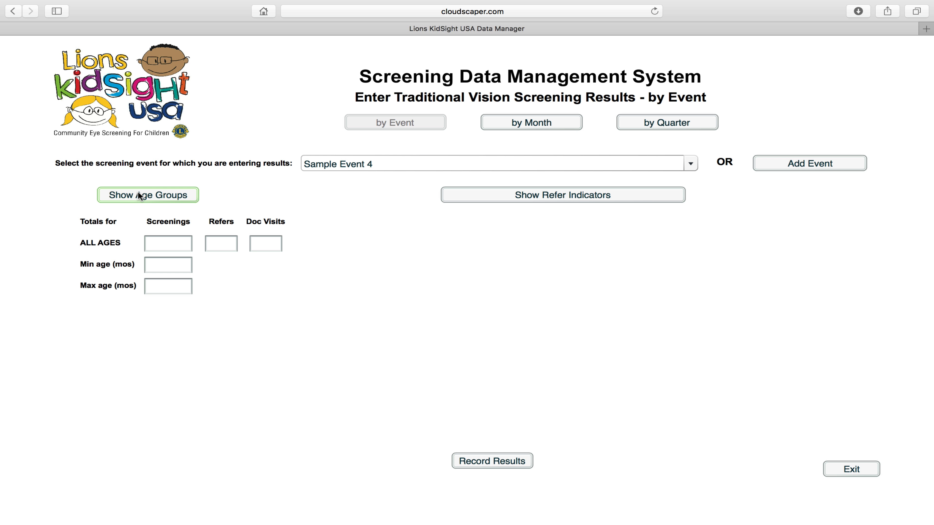
pyautogui.click(139, 197)
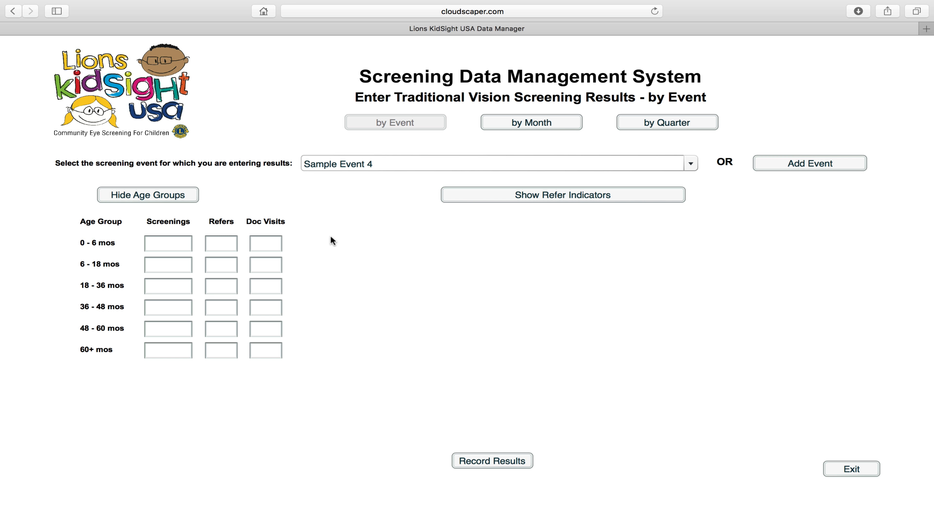
pyautogui.click(149, 195)
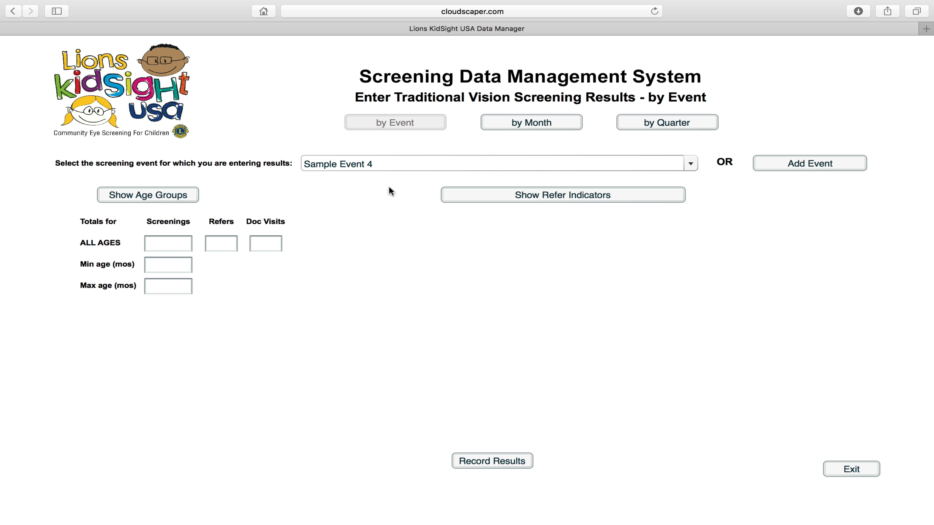
pyautogui.click(496, 200)
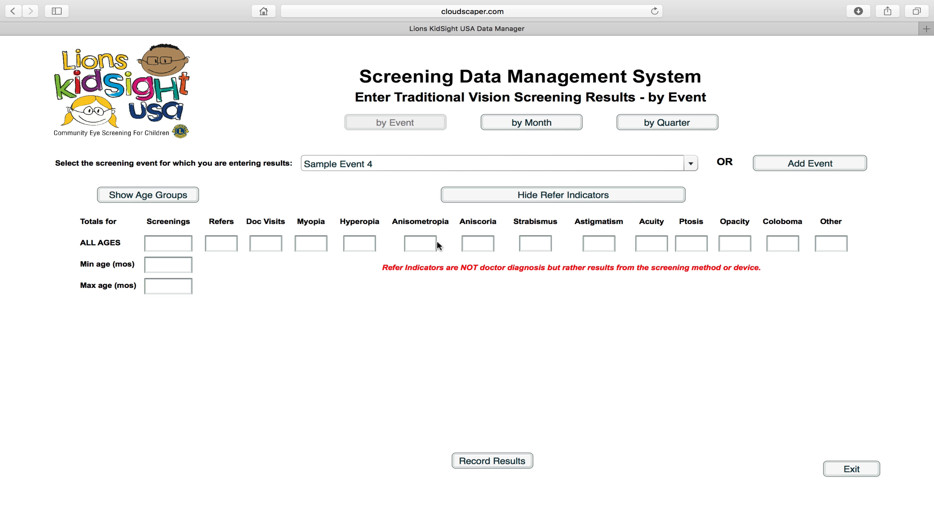
# Toggle the refer-indicator columns and age-group rows, ending on all-ages totals with indicators shown.
pyautogui.click(510, 195)
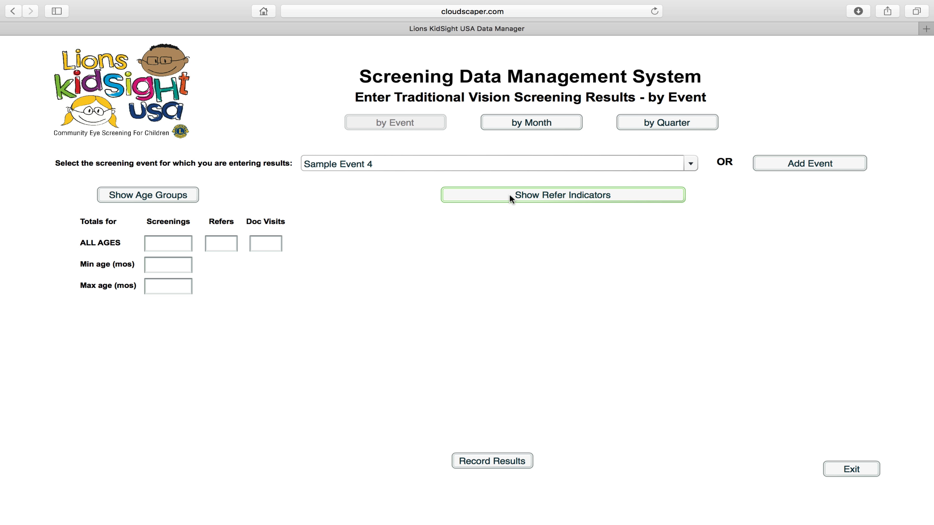
pyautogui.click(509, 195)
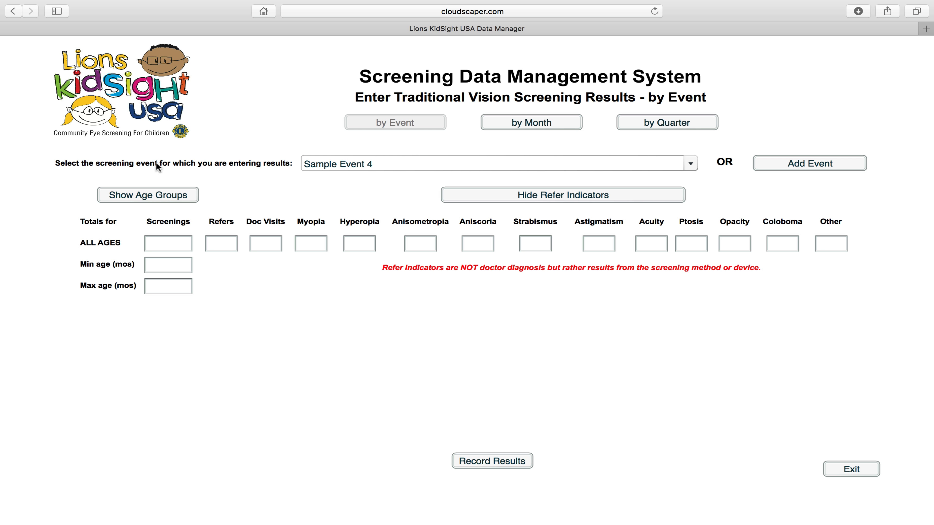
pyautogui.click(157, 195)
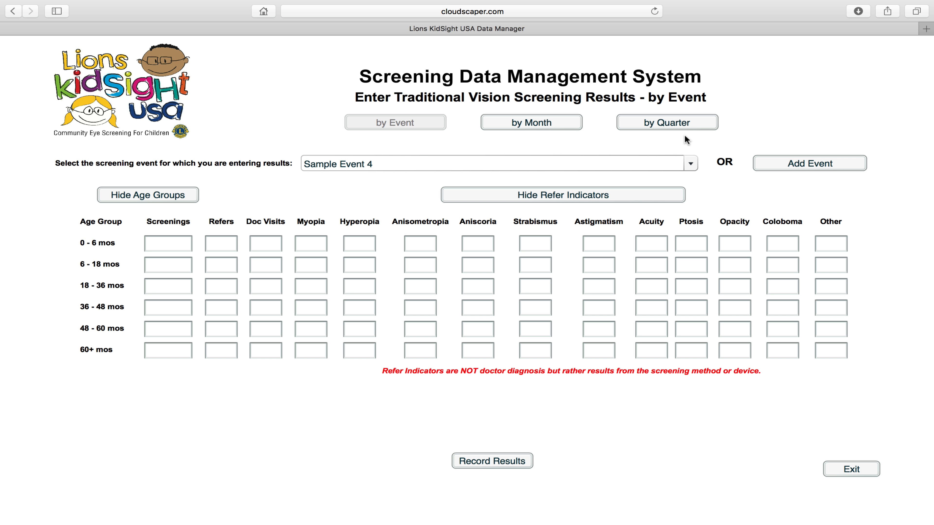
pyautogui.click(190, 195)
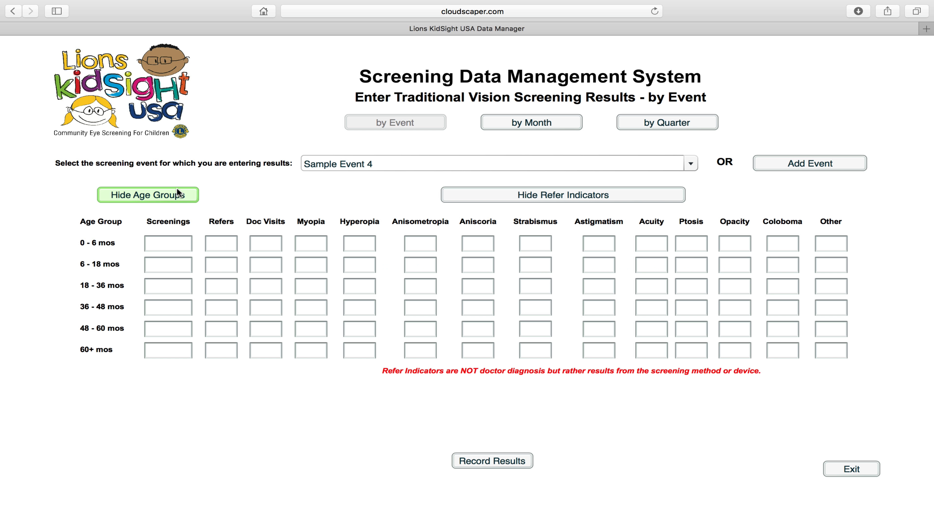
pyautogui.click(483, 201)
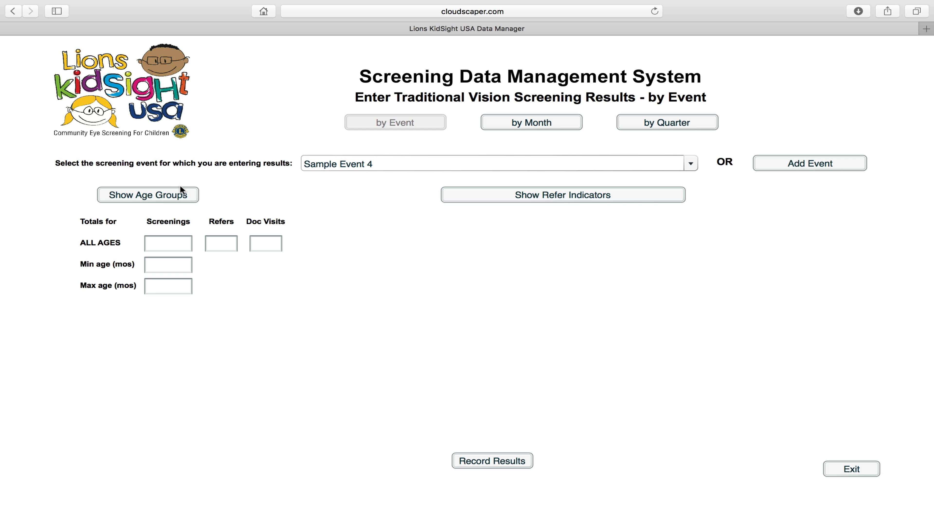
pyautogui.click(179, 198)
pyautogui.click(469, 199)
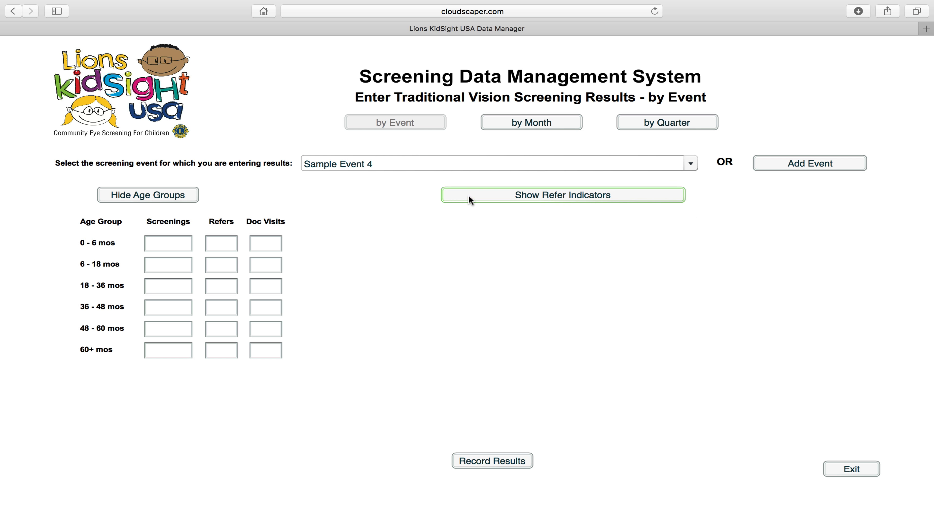
pyautogui.click(180, 195)
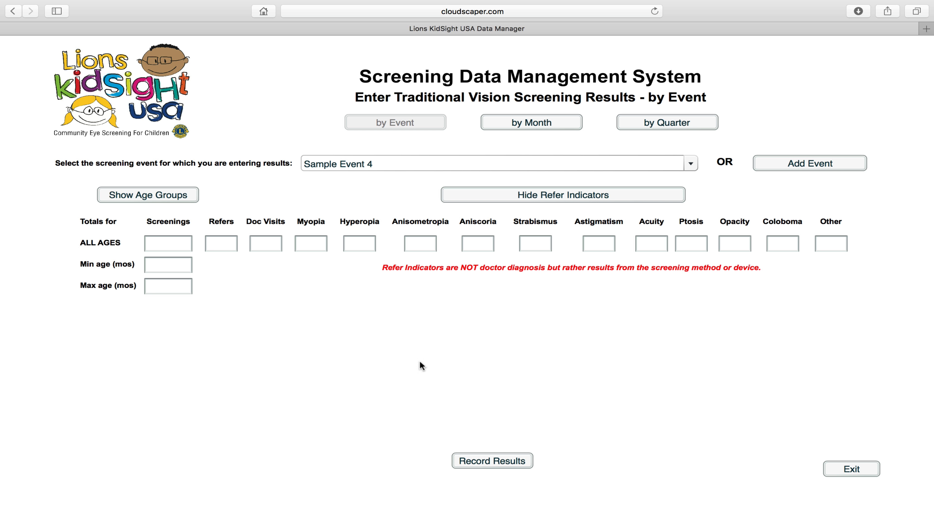
# Try recording the Sample Event 4 results, dismiss the evaluative-version notice, and exit to the menu.
pyautogui.click(476, 462)
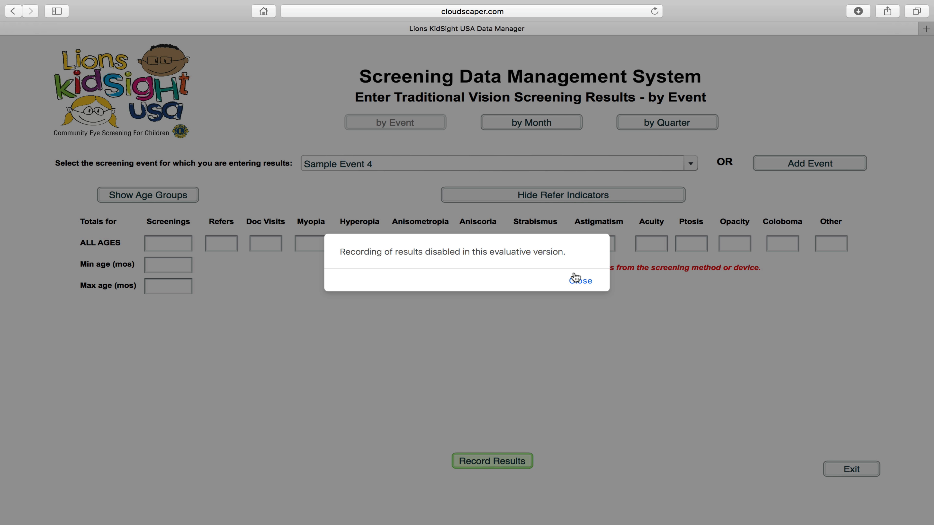
pyautogui.click(580, 281)
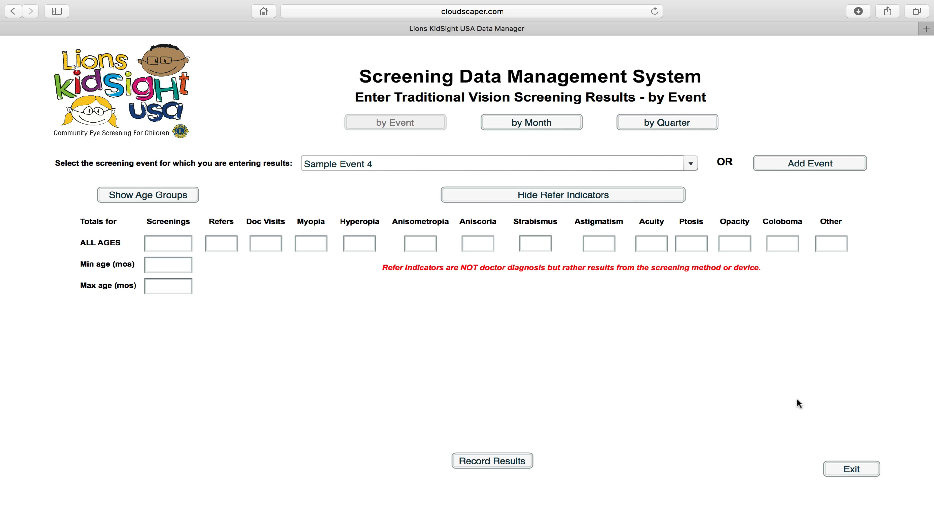
pyautogui.click(860, 474)
# Preview the iScreen and SPOT results-entry forms, returning to the Club Demo main menu each time.
pyautogui.click(284, 254)
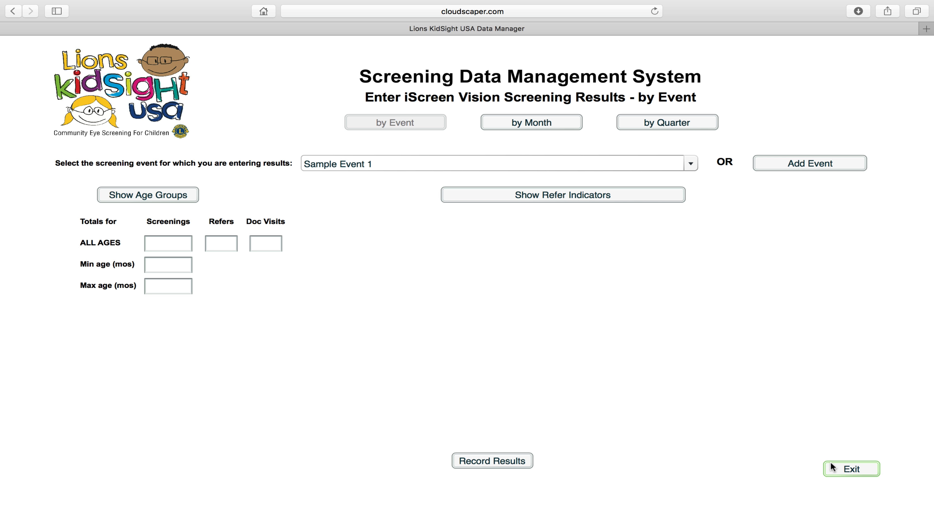
pyautogui.click(835, 469)
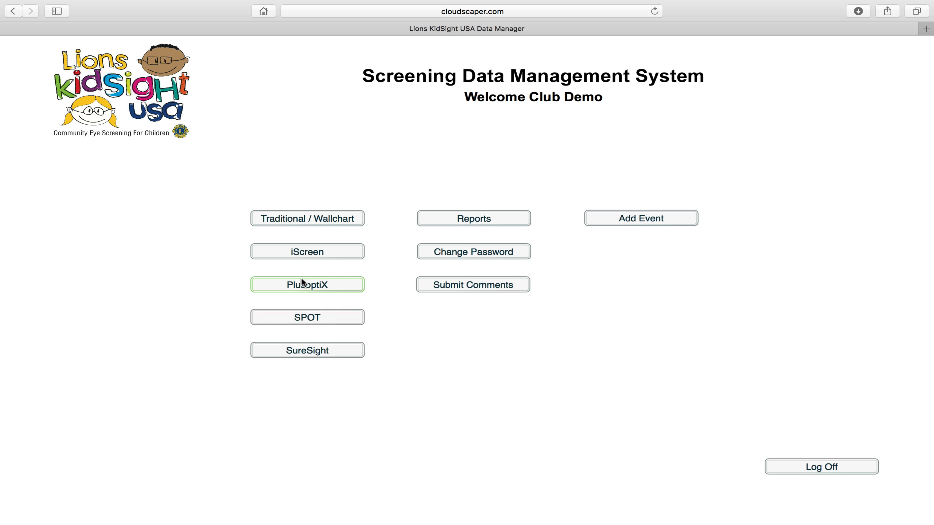
pyautogui.click(317, 326)
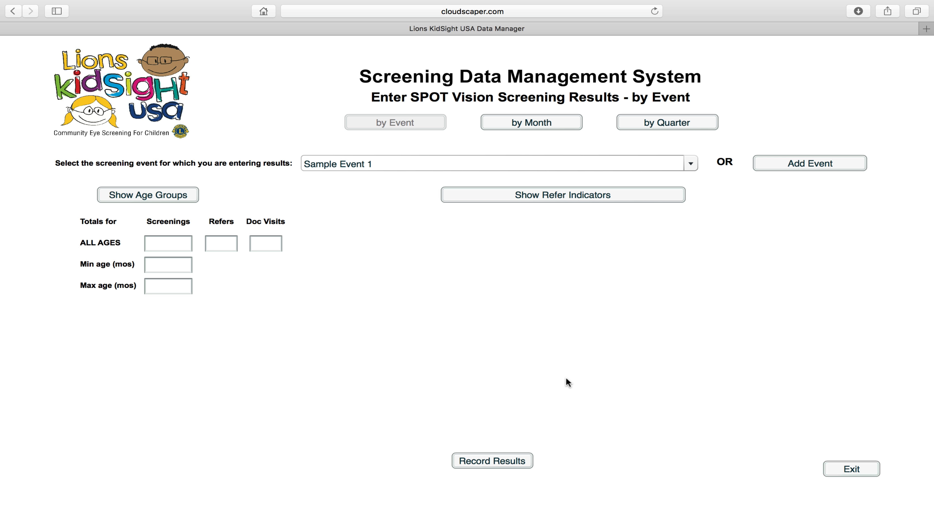
pyautogui.click(861, 468)
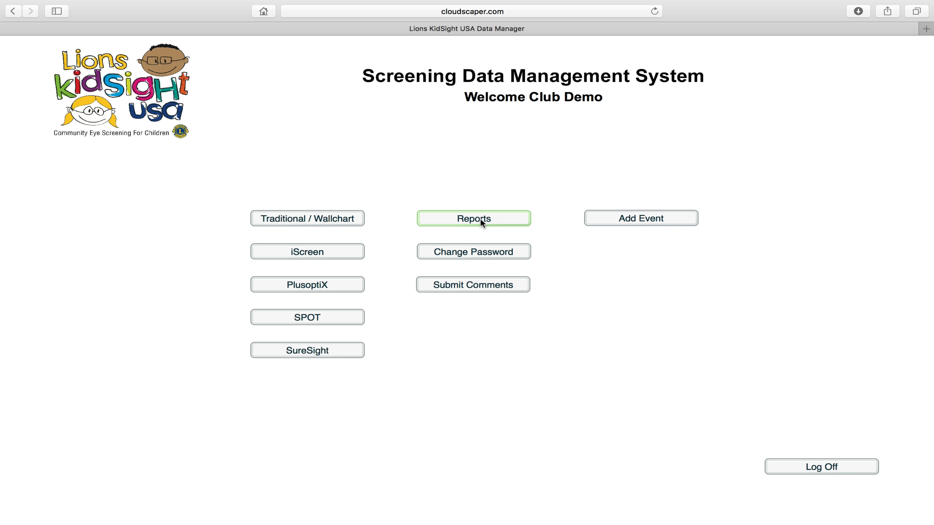
# Log off the club account and sign back in with the admin username and password.
pyautogui.click(822, 469)
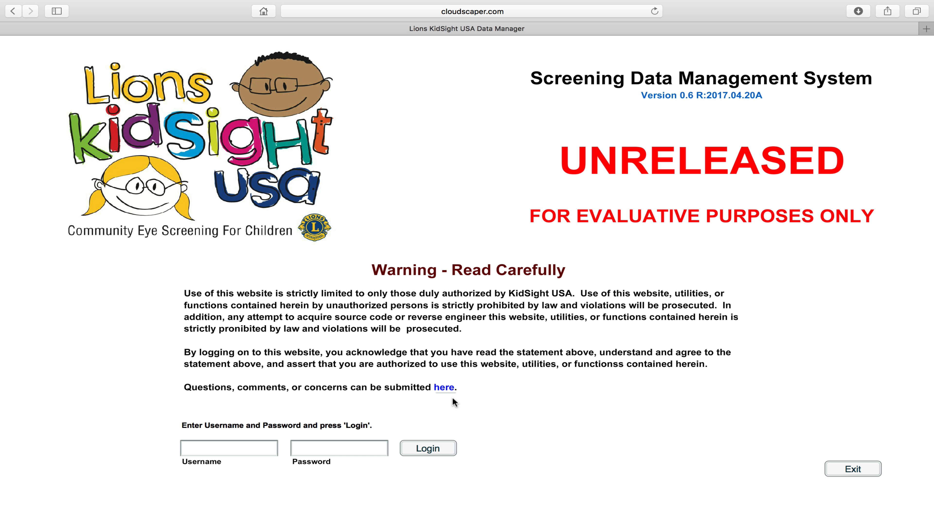
pyautogui.write('demo5')
pyautogui.press('Tab')
pyautogui.write('*****')
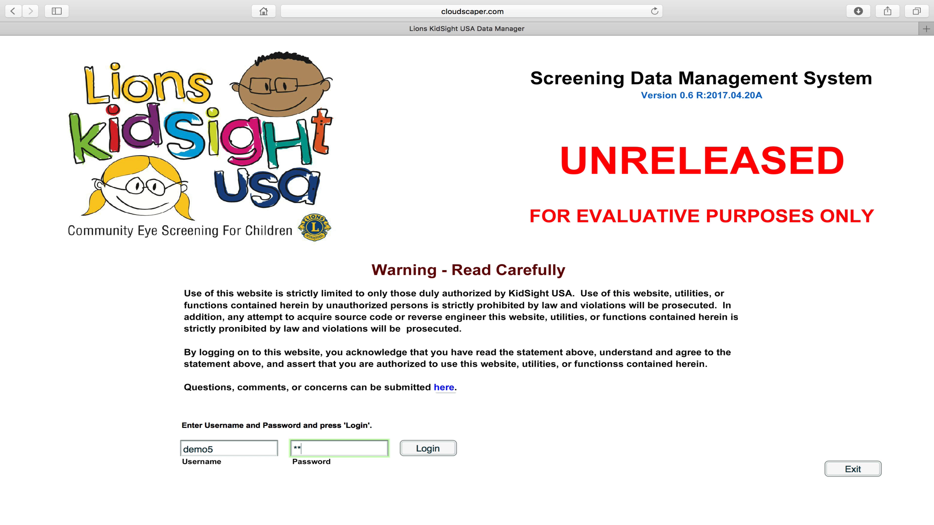
pyautogui.click(427, 445)
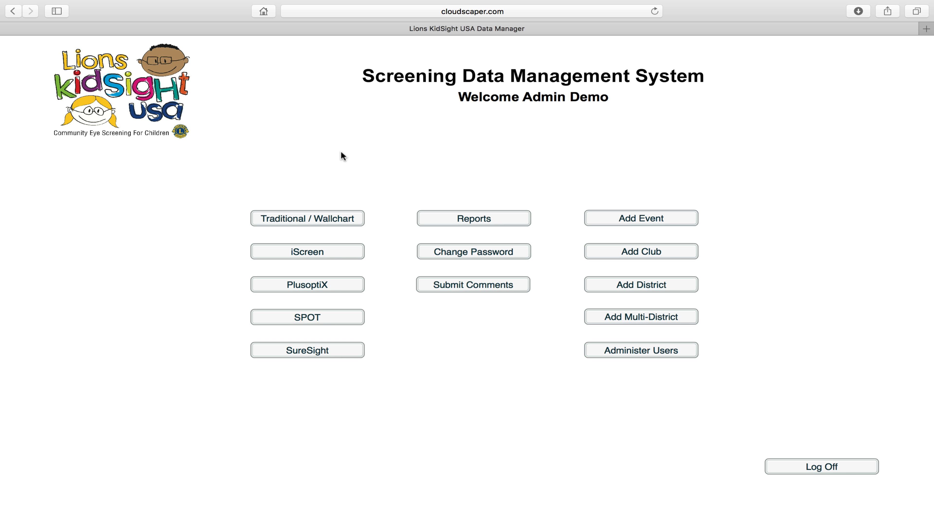
# Show the system's full web address in the address bar, then log off the admin account and exit.
pyautogui.click(559, 14)
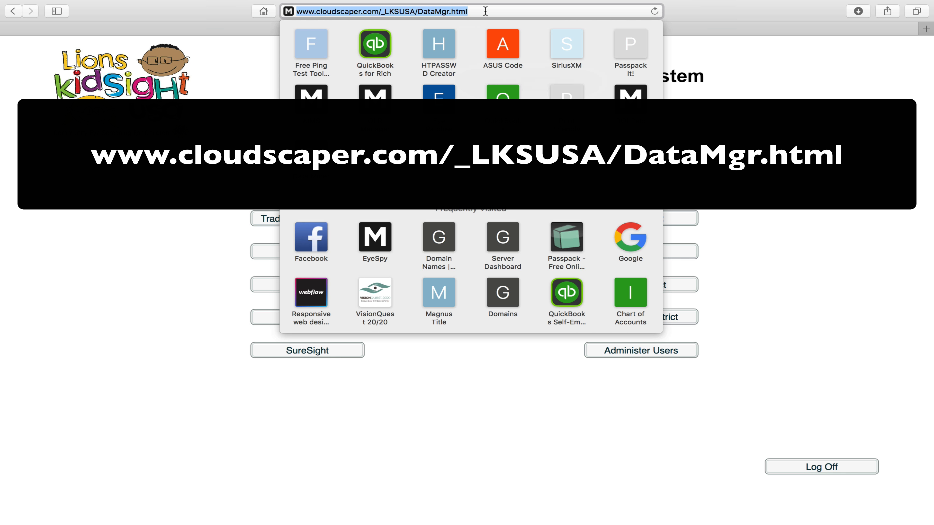
pyautogui.press('Right')
pyautogui.press('Return')
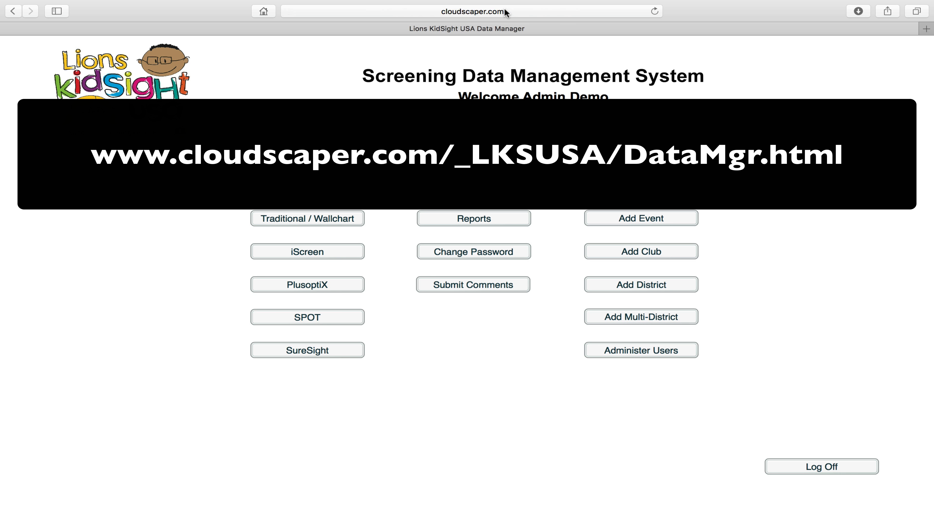
pyautogui.click(521, 13)
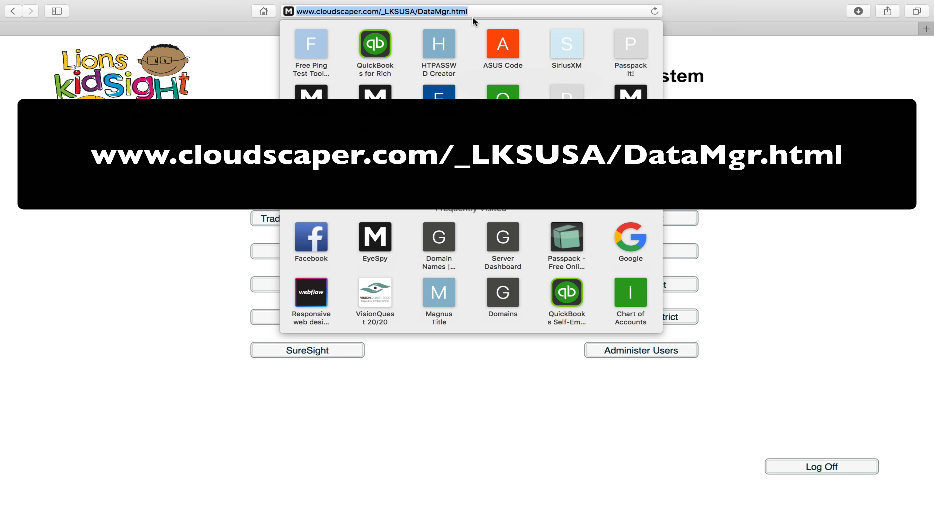
pyautogui.click(472, 370)
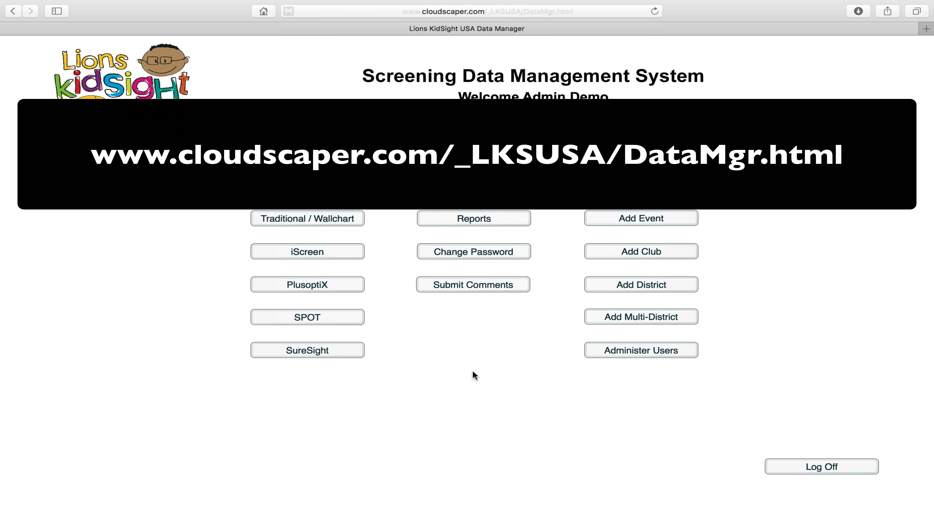
pyautogui.click(780, 465)
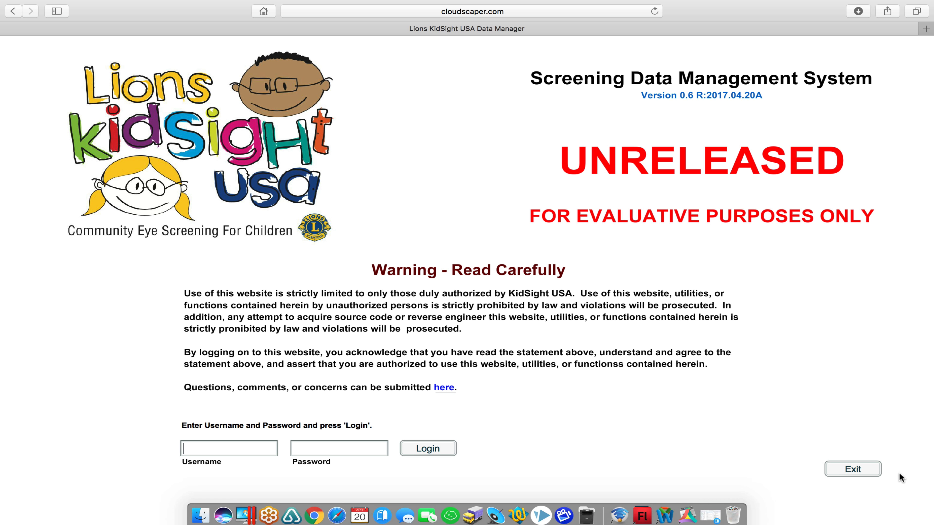
pyautogui.click(859, 470)
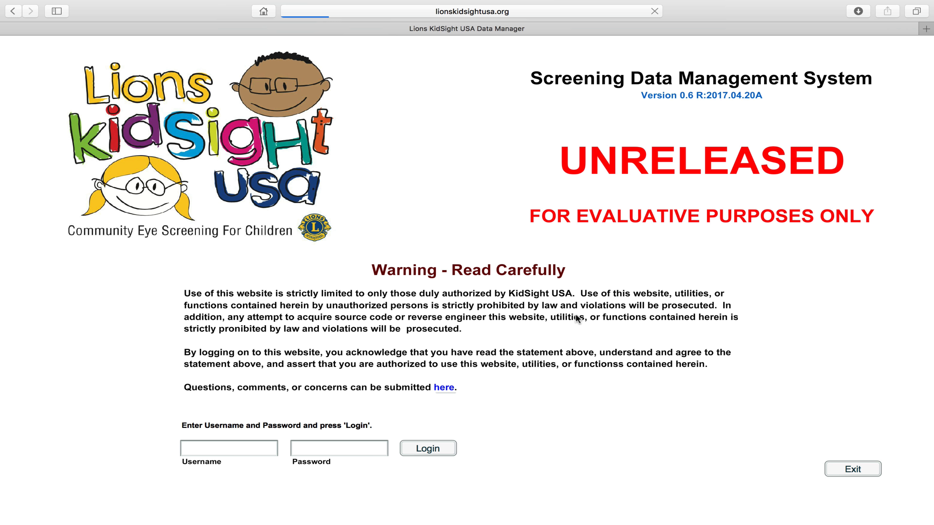